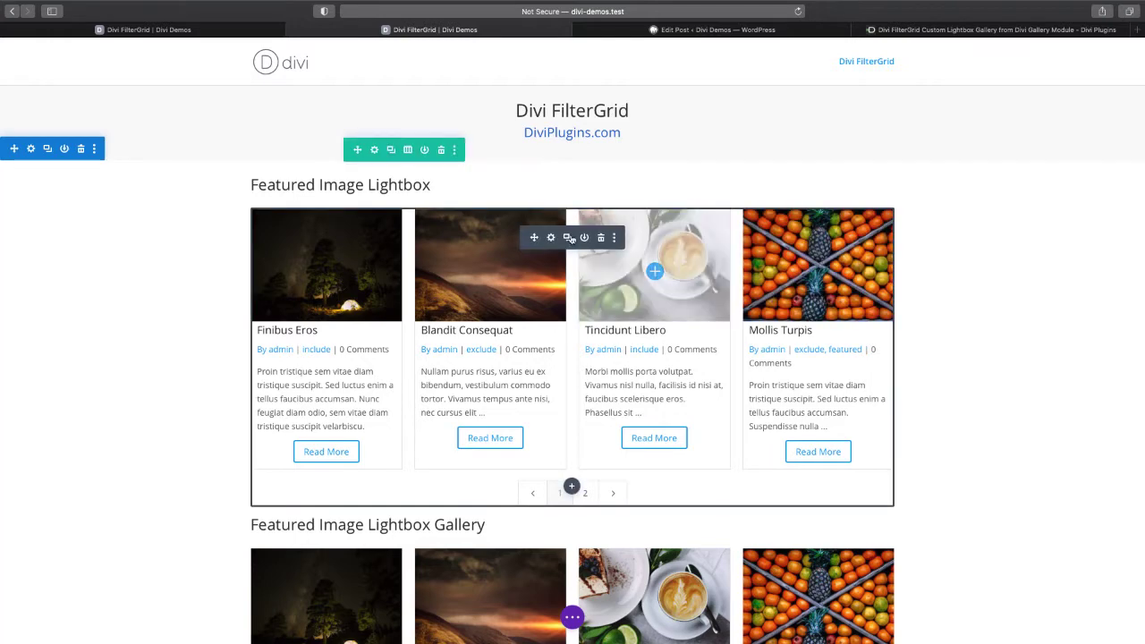
# Step: In the FilterGrid's Posts Elements settings, review the Click Action choices and keep 'Show feature image in lightbox'
pyautogui.click(551, 238)
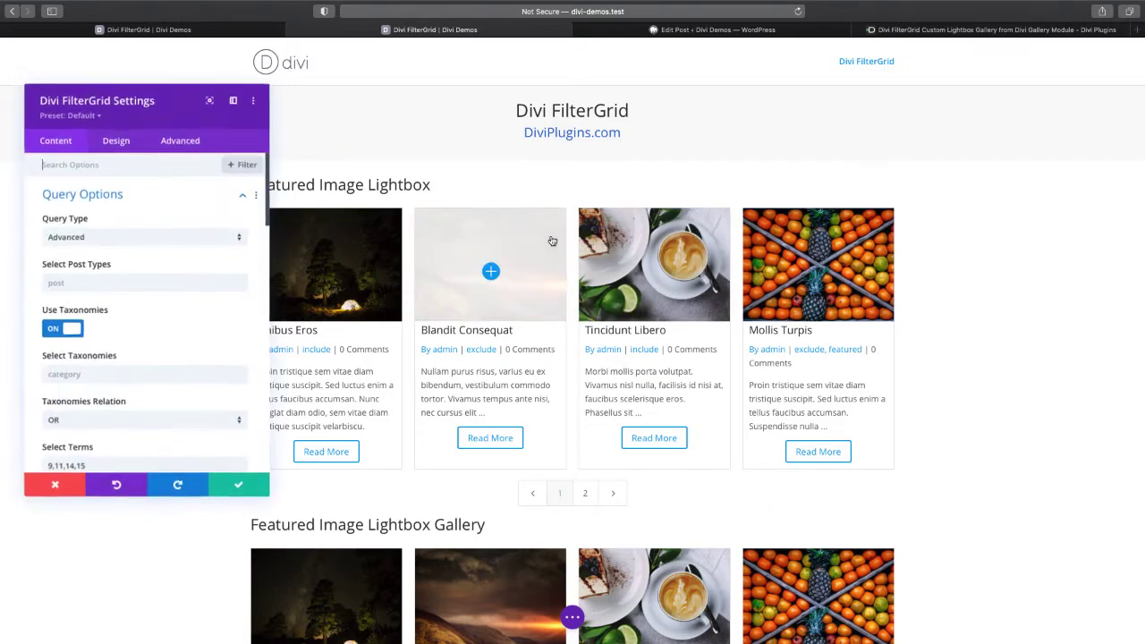
pyautogui.click(166, 198)
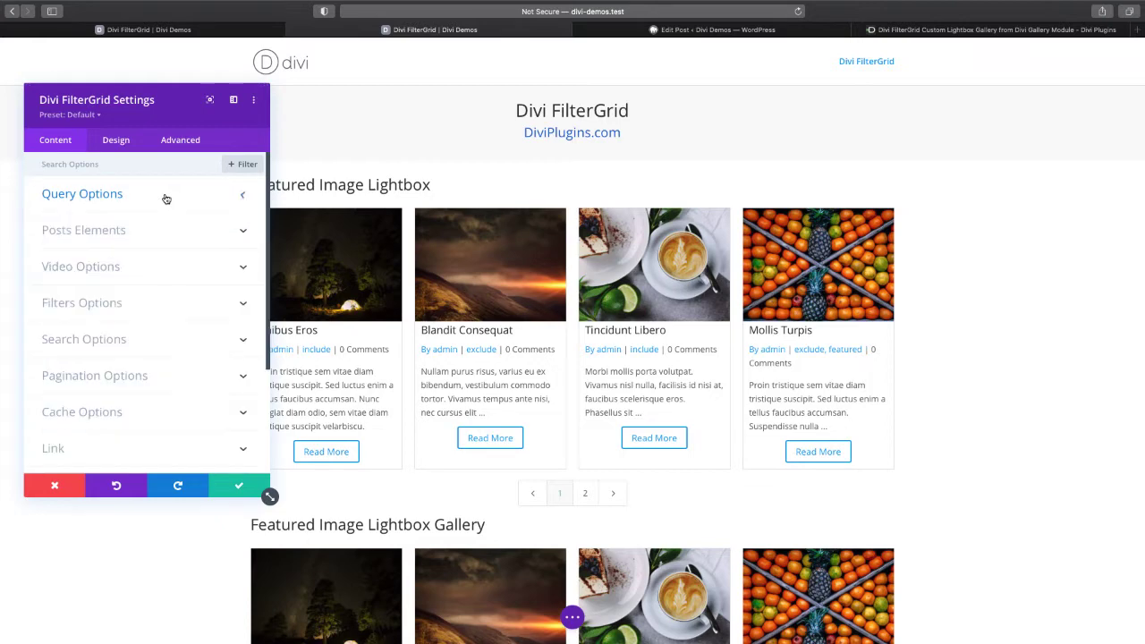
pyautogui.click(182, 226)
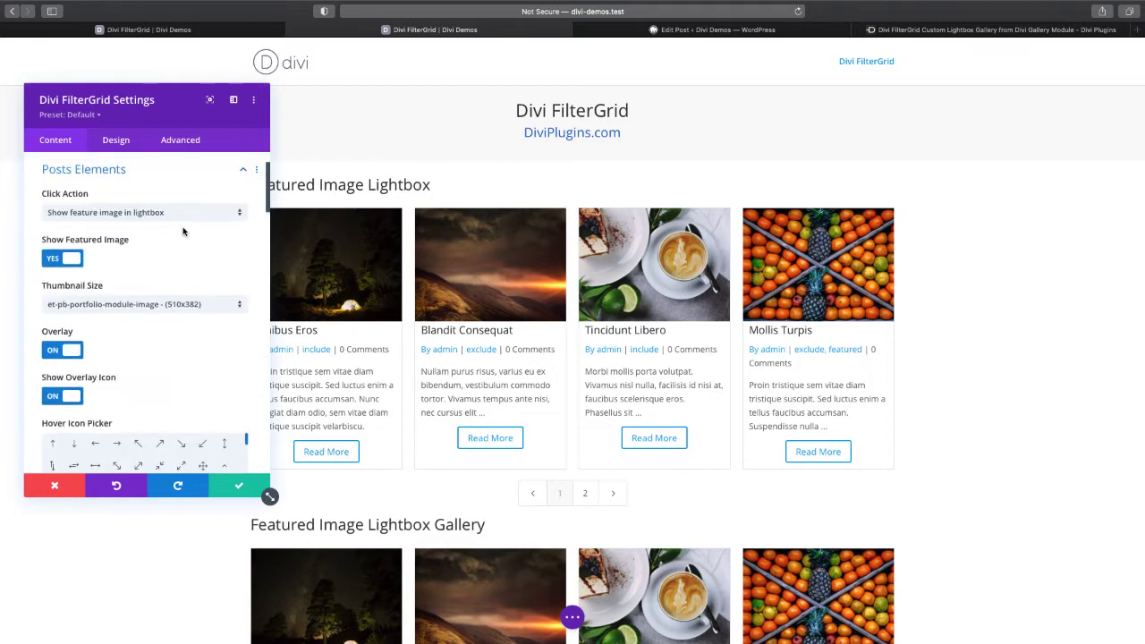
pyautogui.moveTo(78, 199)
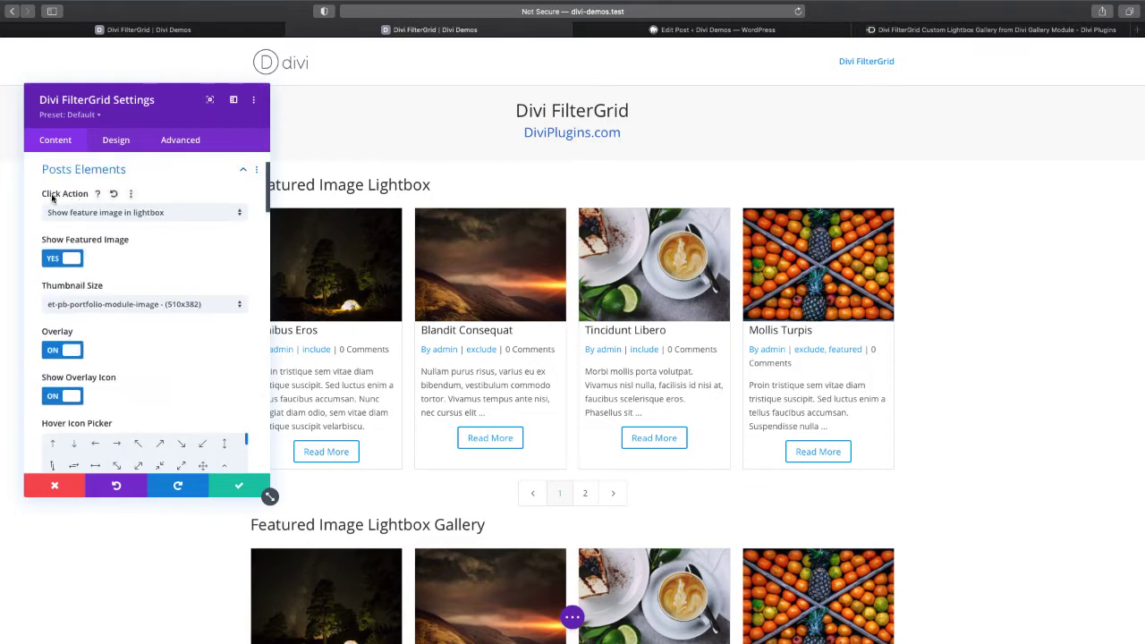
pyautogui.click(215, 218)
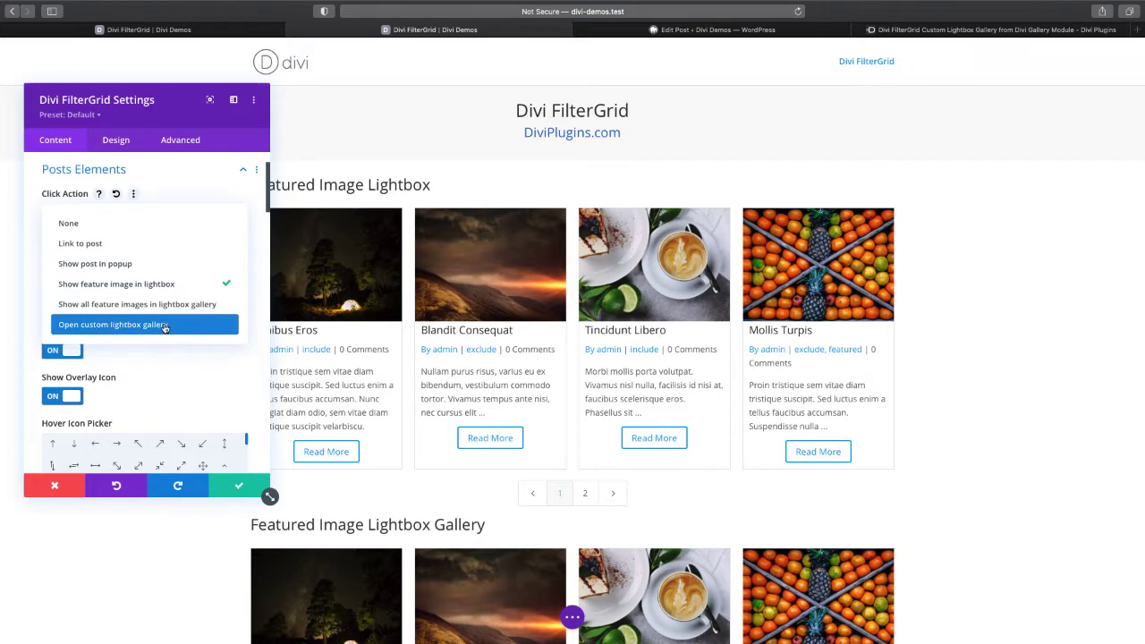
pyautogui.click(142, 284)
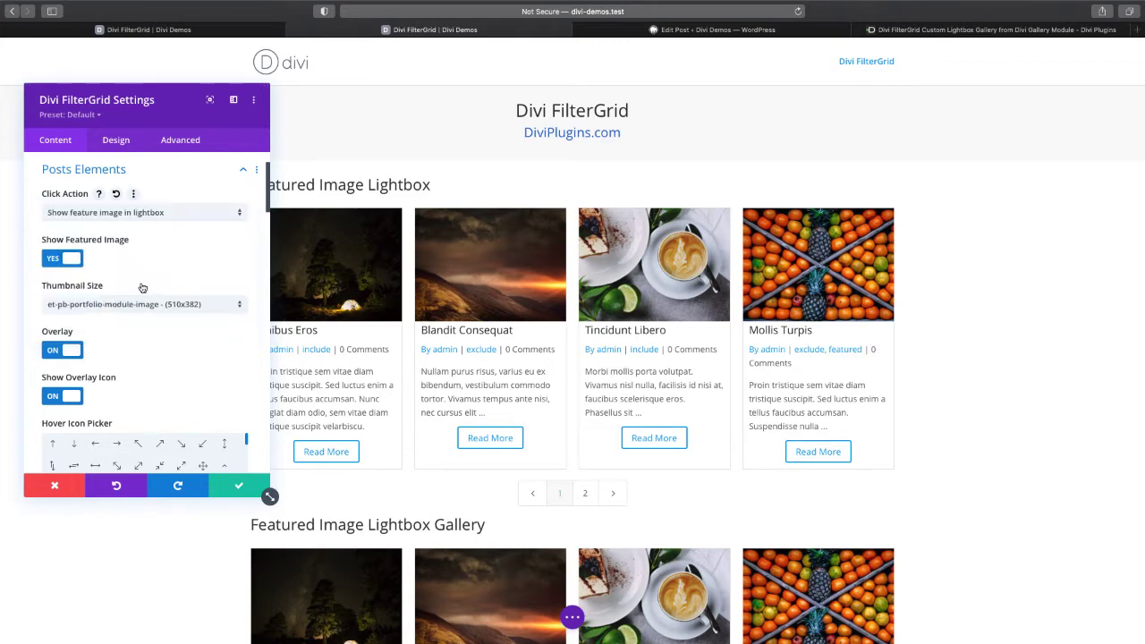
# Step: Save the grid settings and preview the Finibus Eros featured image lightbox on the live page
pyautogui.click(236, 485)
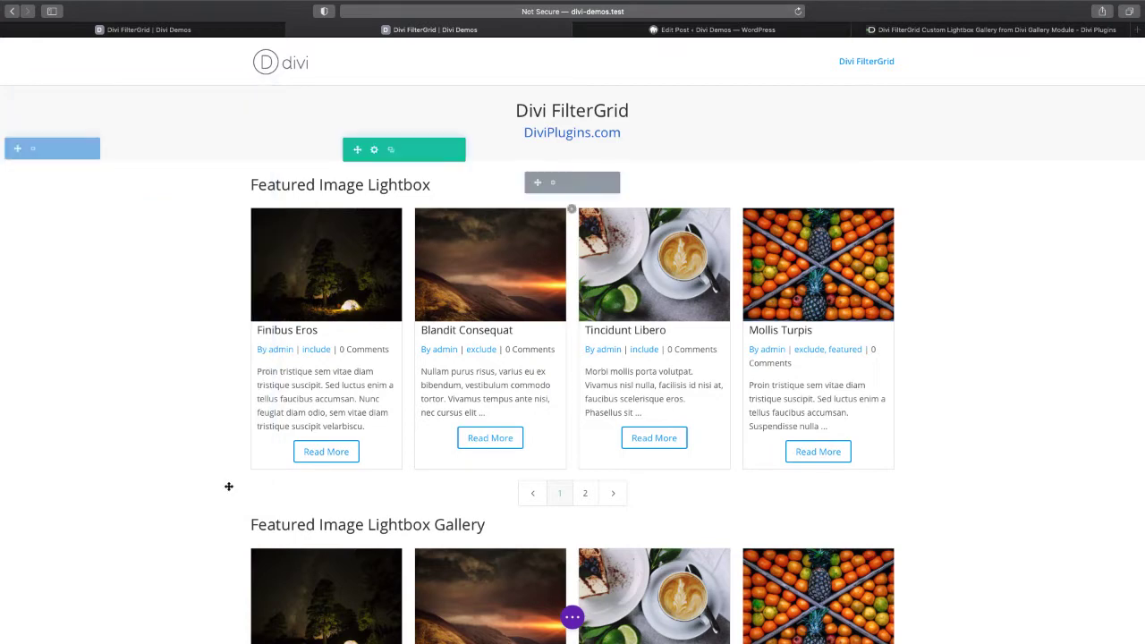
pyautogui.click(217, 33)
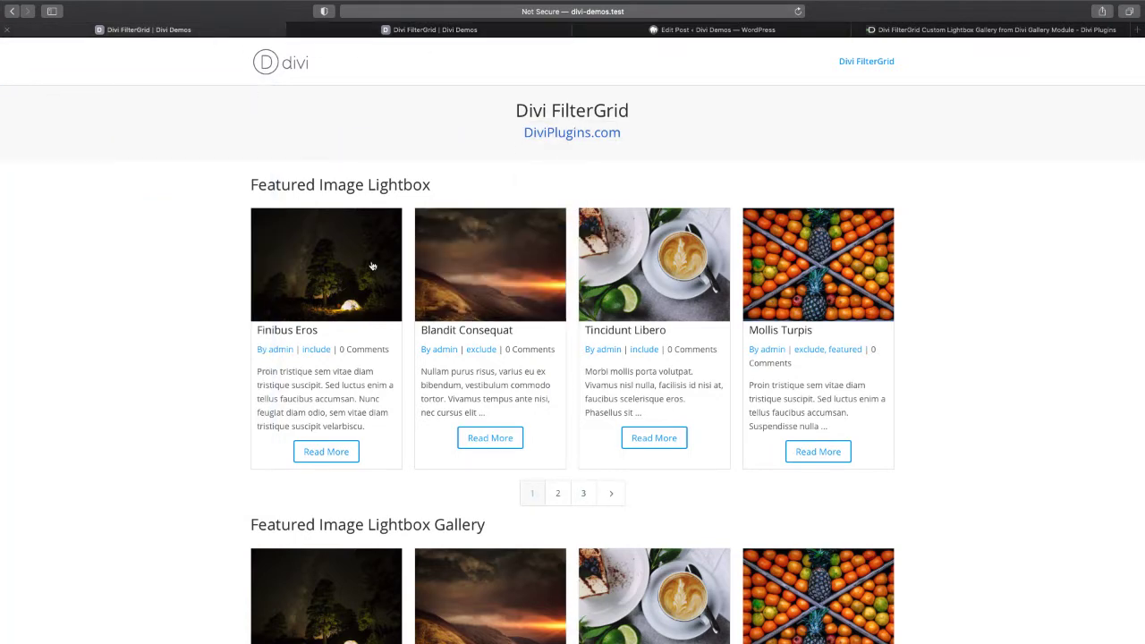
pyautogui.click(296, 265)
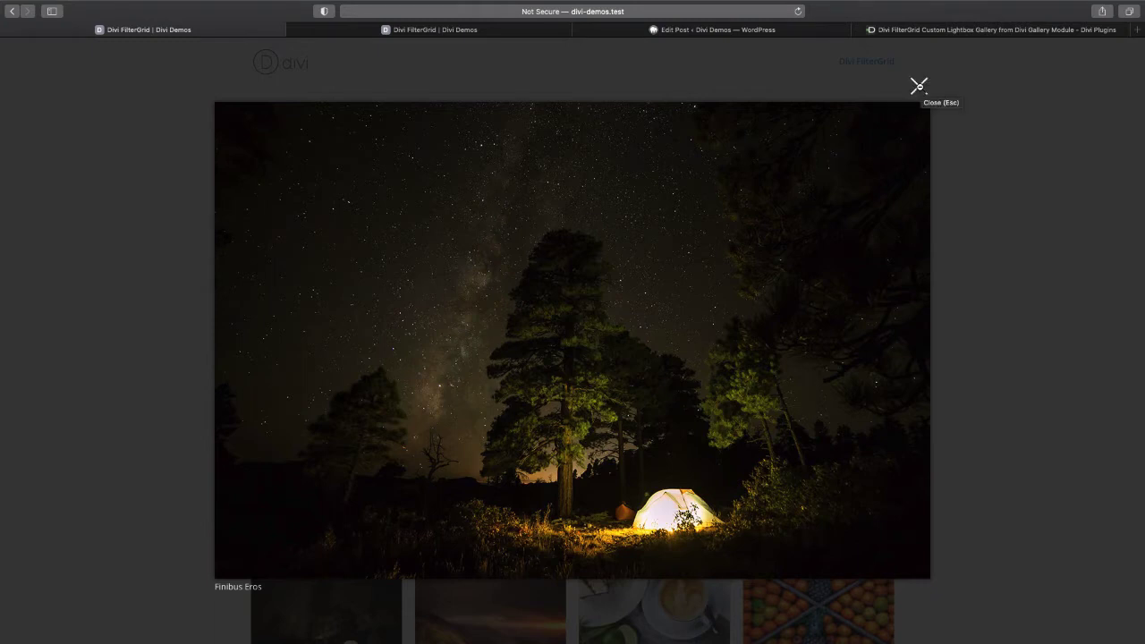
pyautogui.click(919, 86)
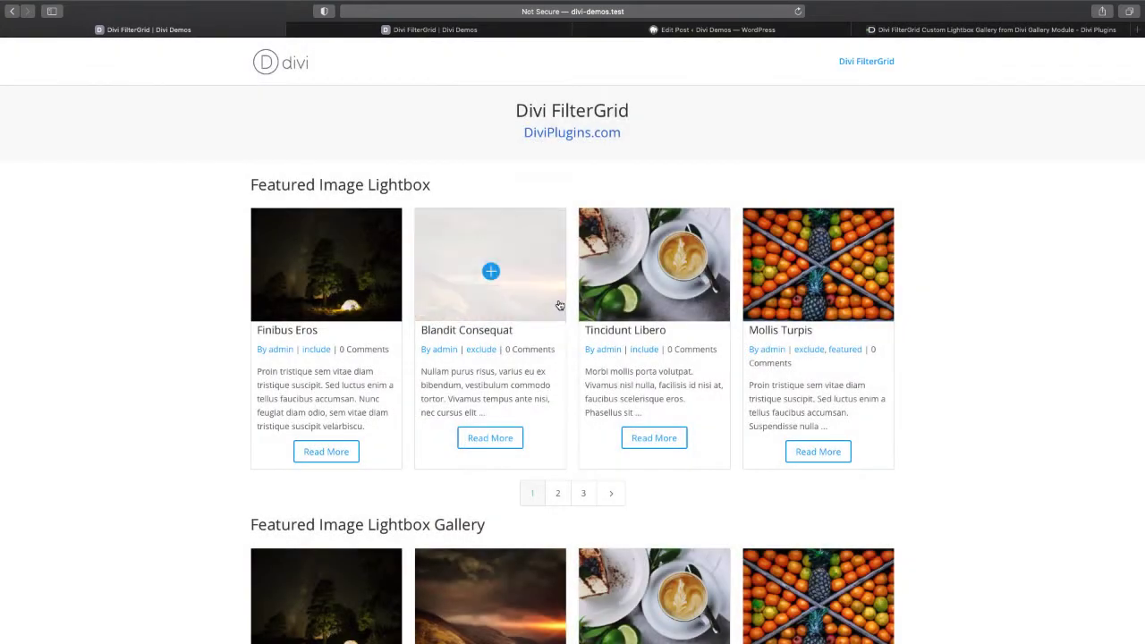
pyautogui.scroll(-4, 557, 306)
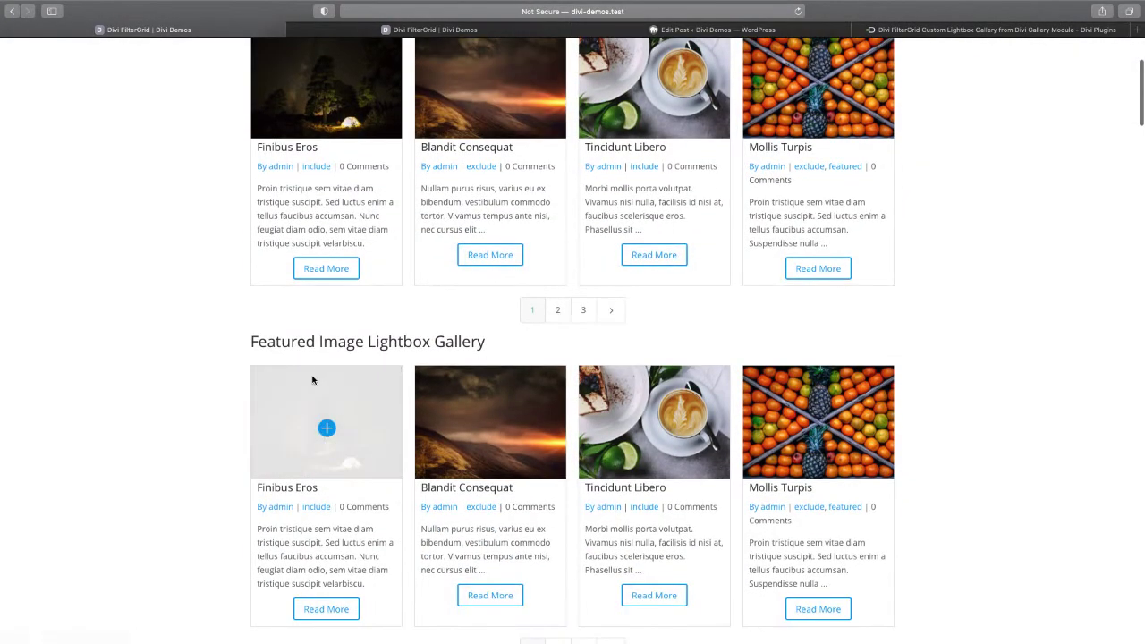
pyautogui.scroll(-1, 314, 381)
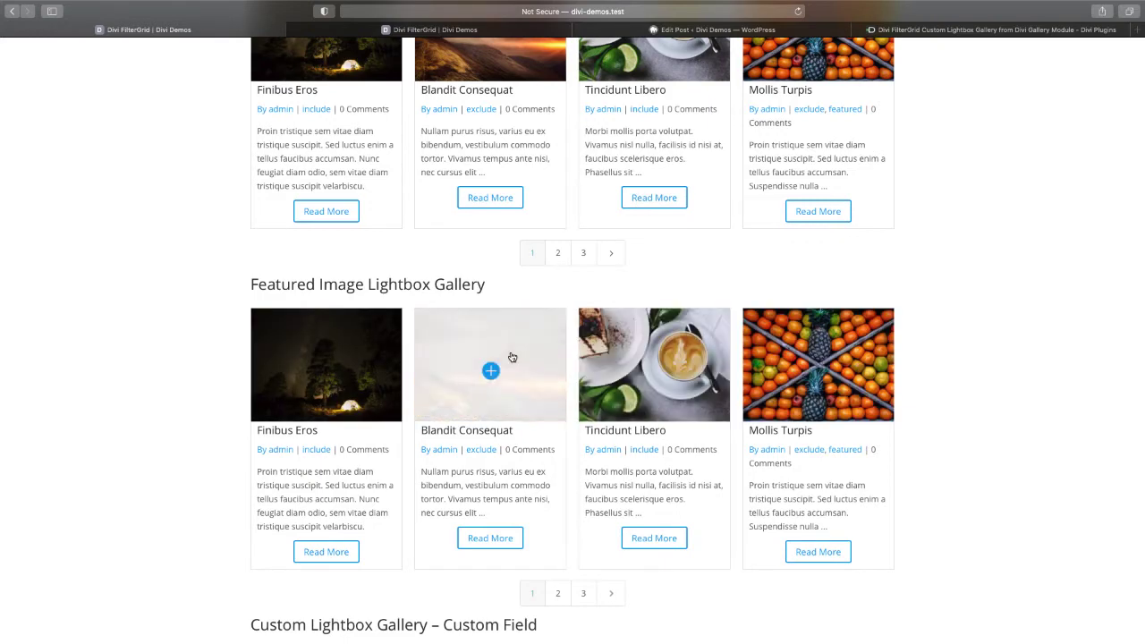
pyautogui.click(374, 354)
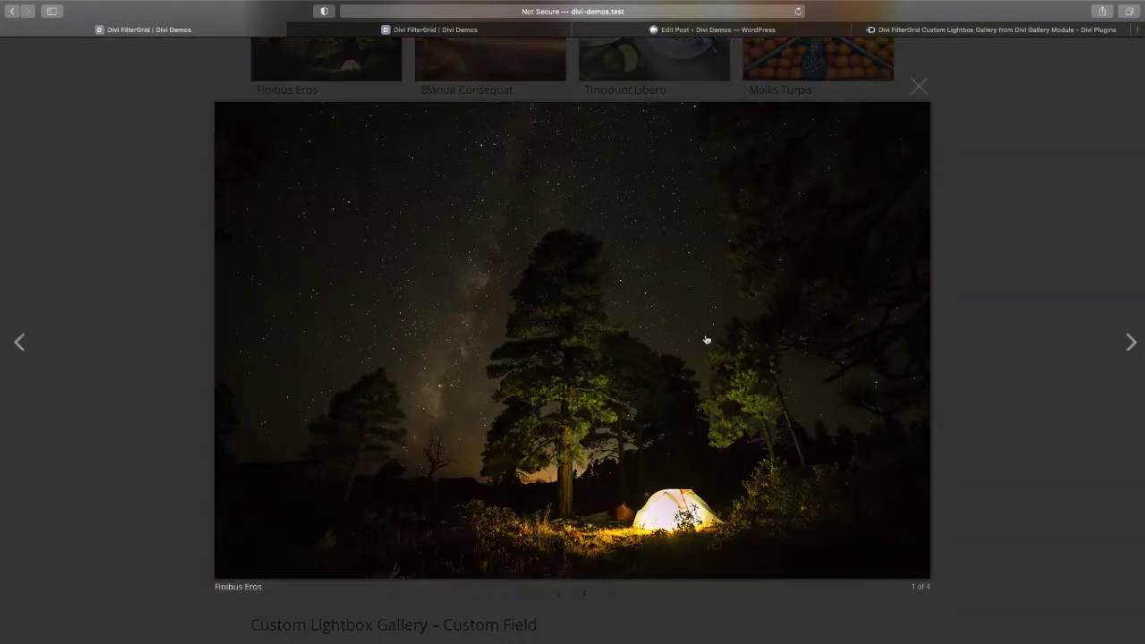
pyautogui.click(1130, 343)
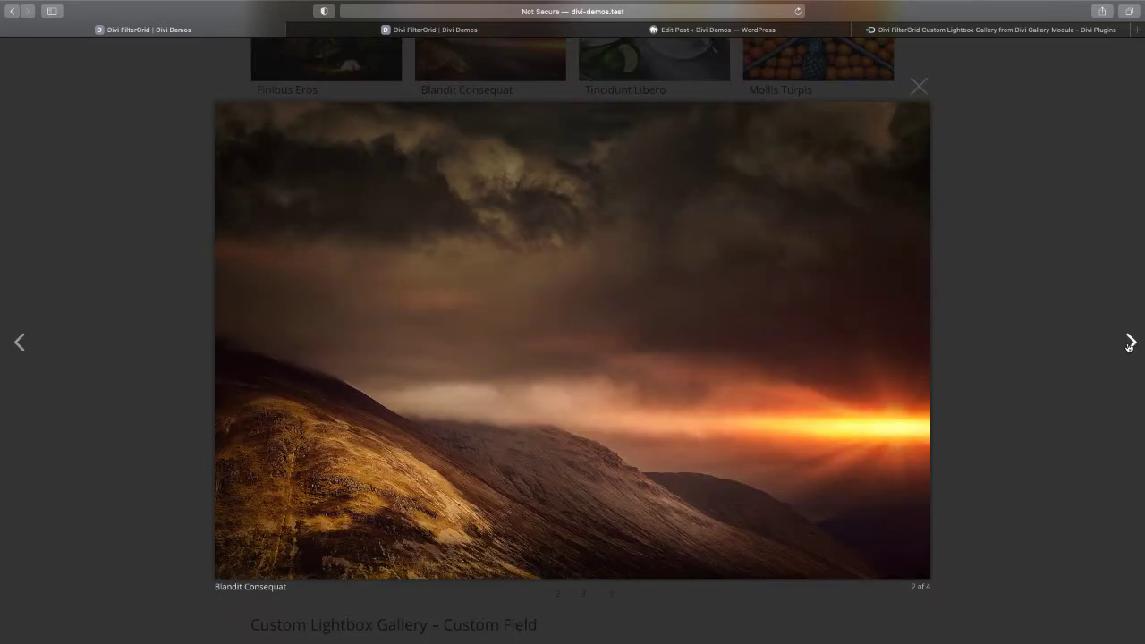
pyautogui.click(1130, 344)
pyautogui.click(1130, 343)
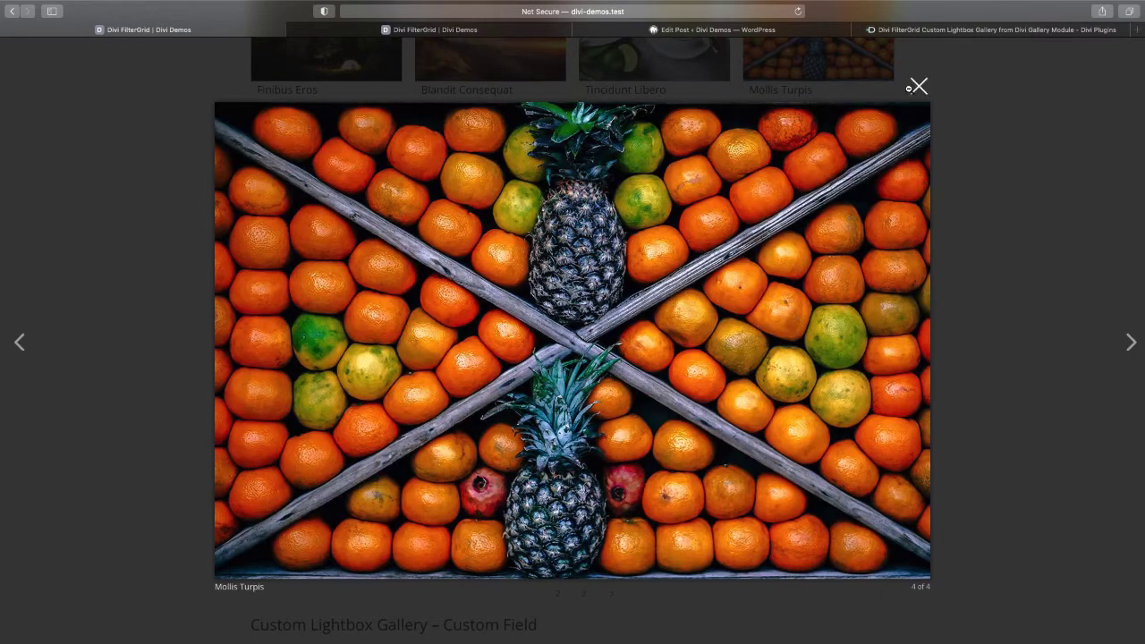
pyautogui.click(916, 86)
pyautogui.click(782, 346)
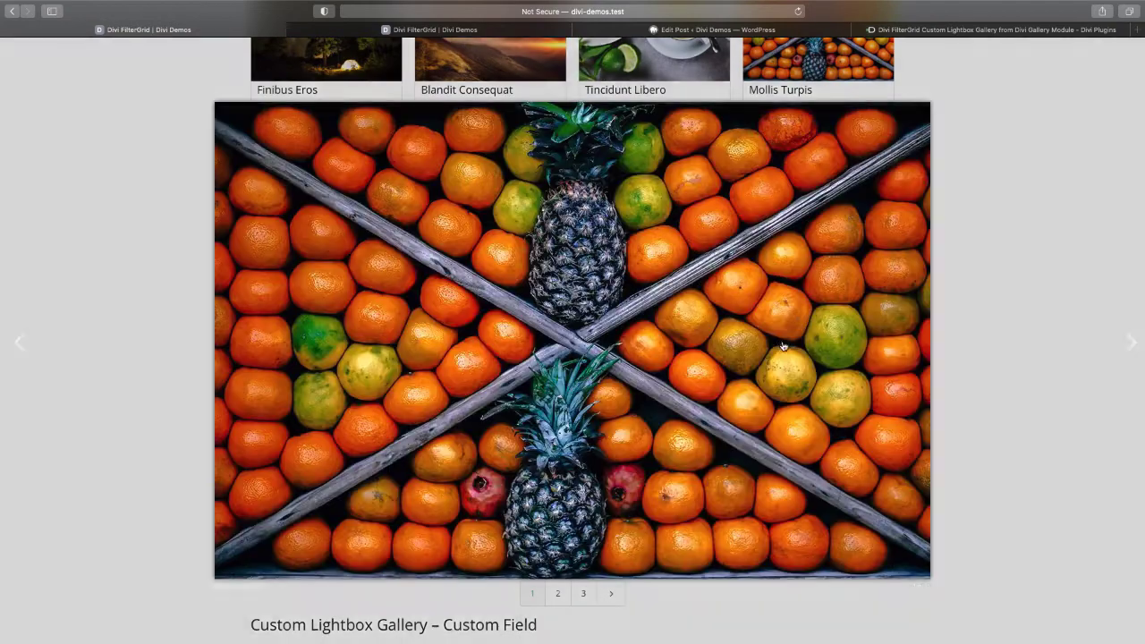
pyautogui.click(919, 84)
pyautogui.scroll(-8, 362, 316)
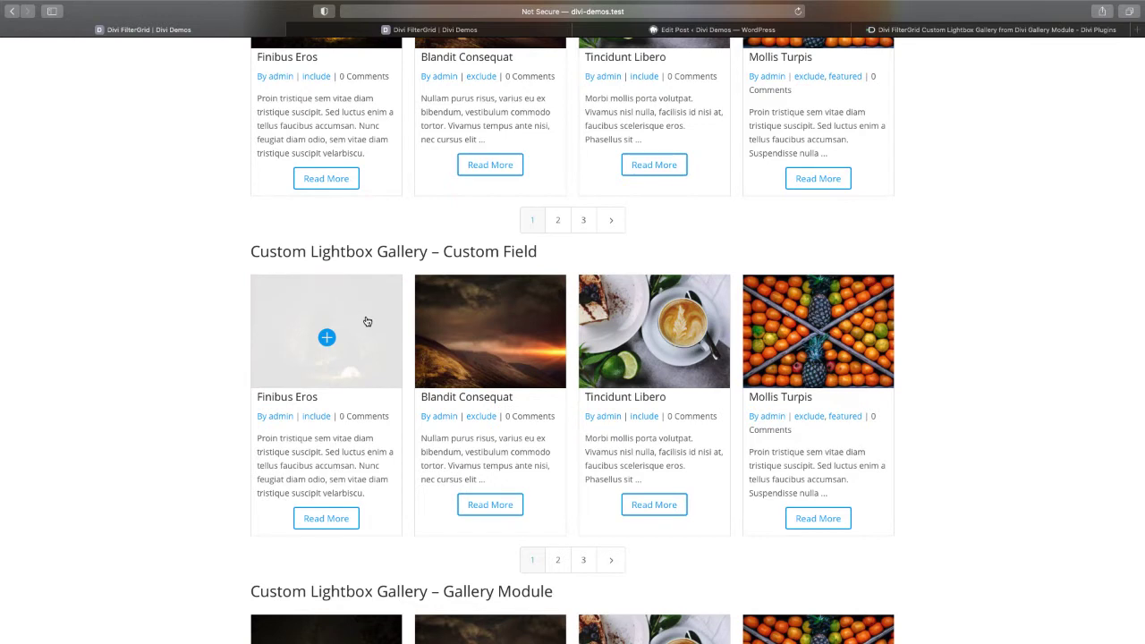
# Step: Open Finibus Eros in the Custom Field grid, view its three gallery images, then close the lightbox
pyautogui.scroll(-1, 366, 322)
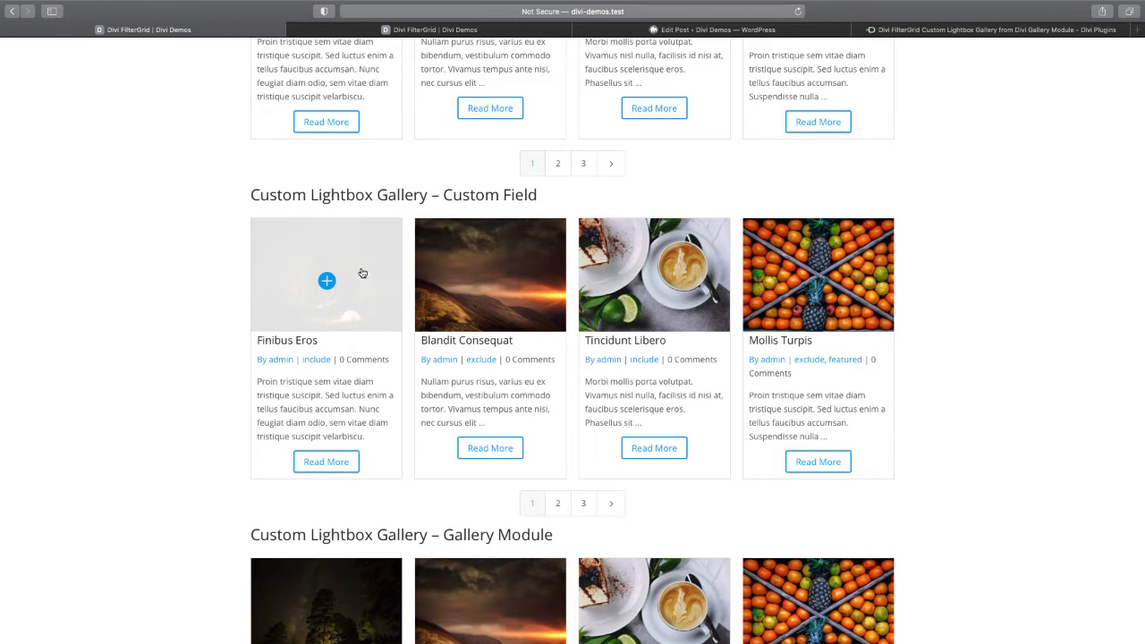
pyautogui.click(362, 273)
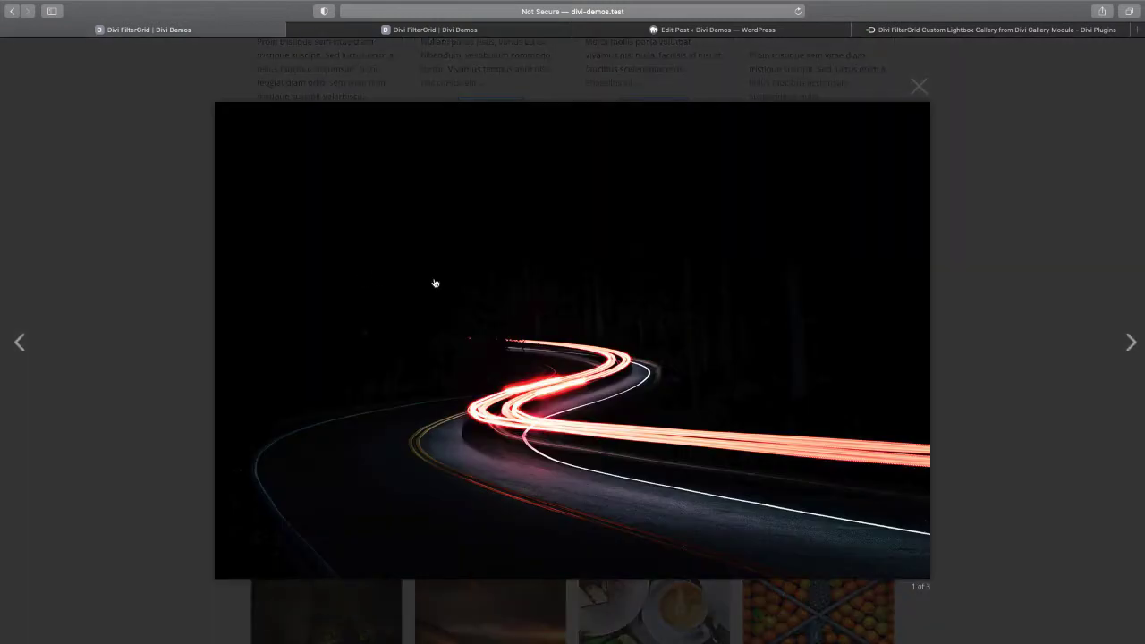
pyautogui.click(1132, 342)
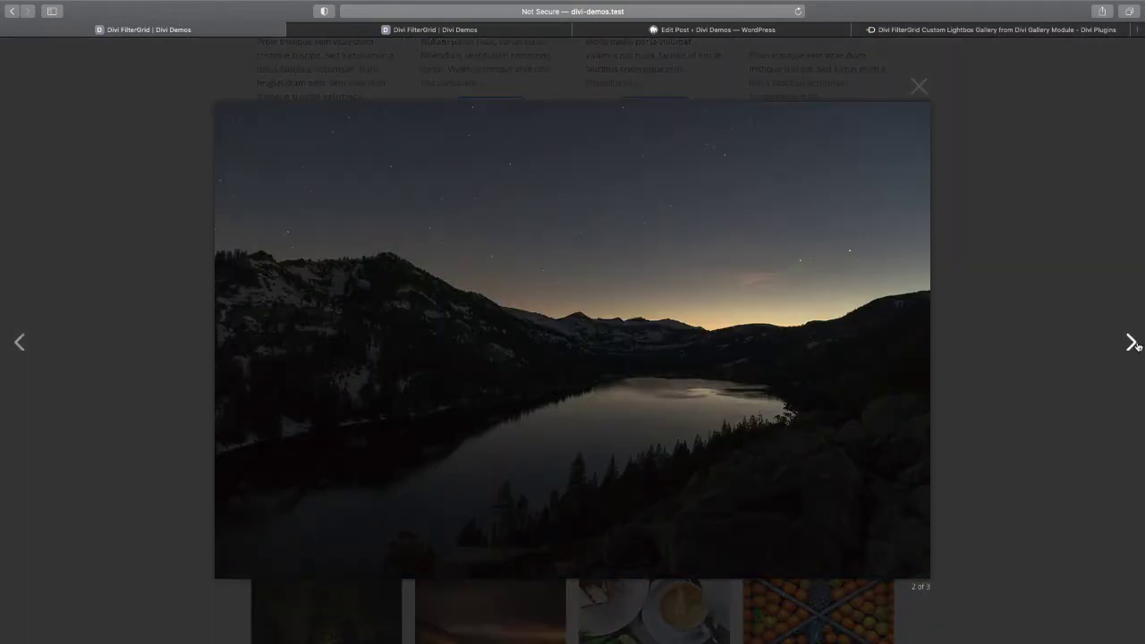
pyautogui.click(1132, 342)
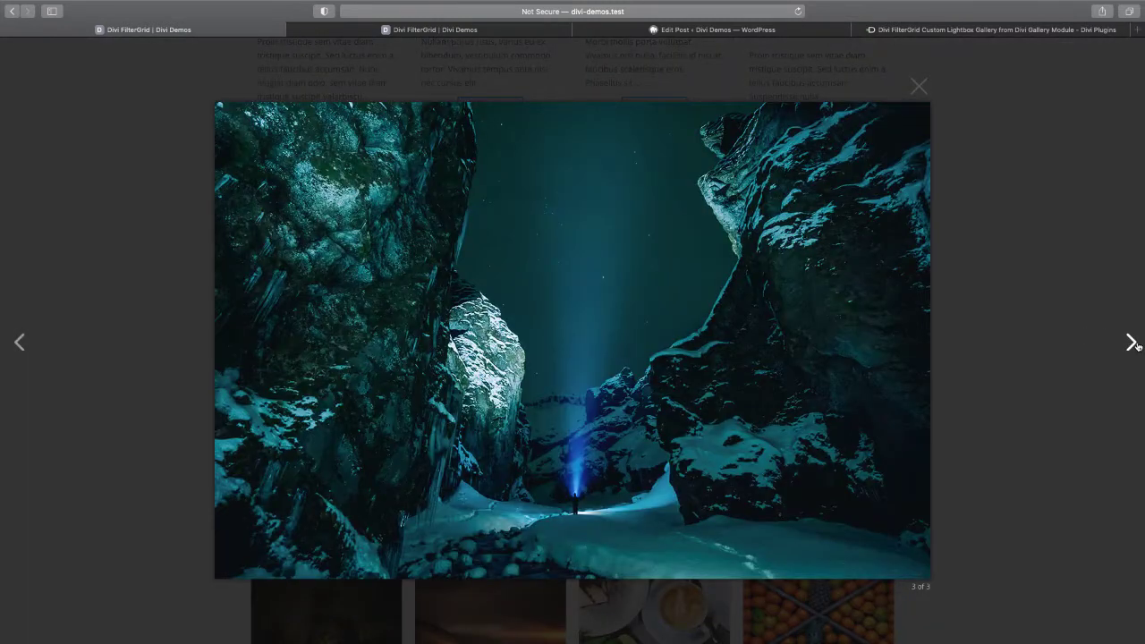
pyautogui.click(1133, 343)
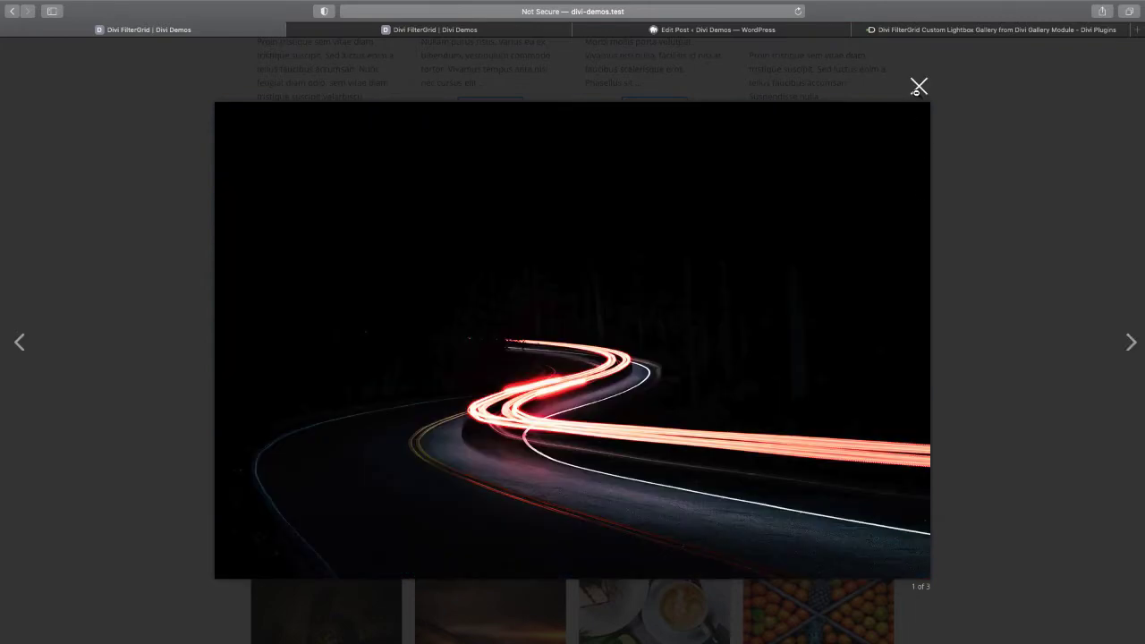
pyautogui.click(918, 92)
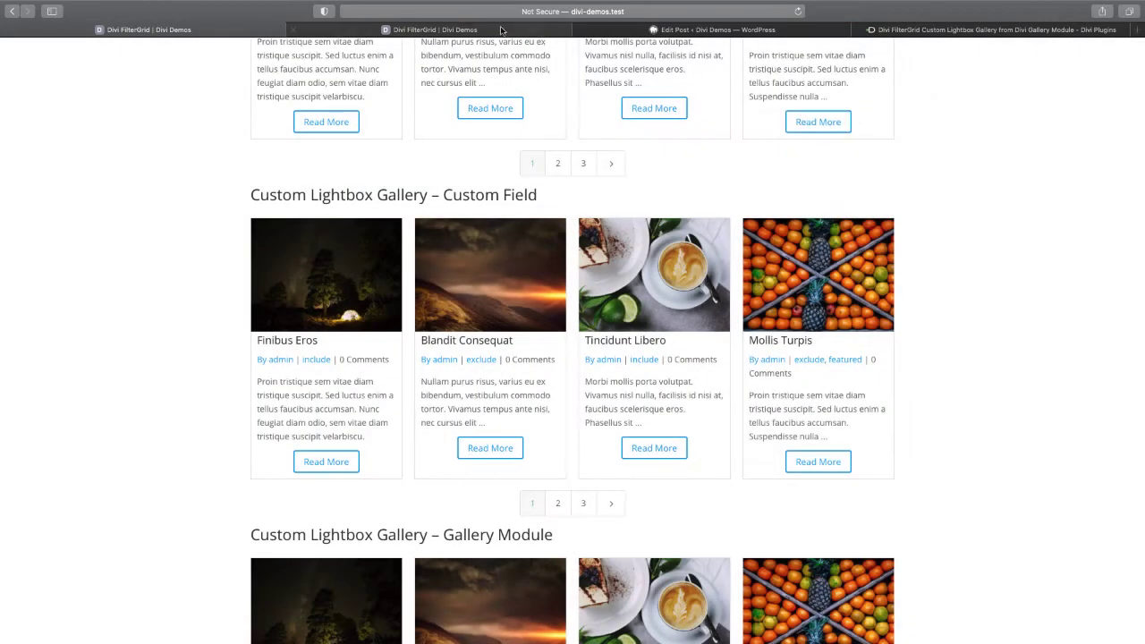
pyautogui.click(694, 29)
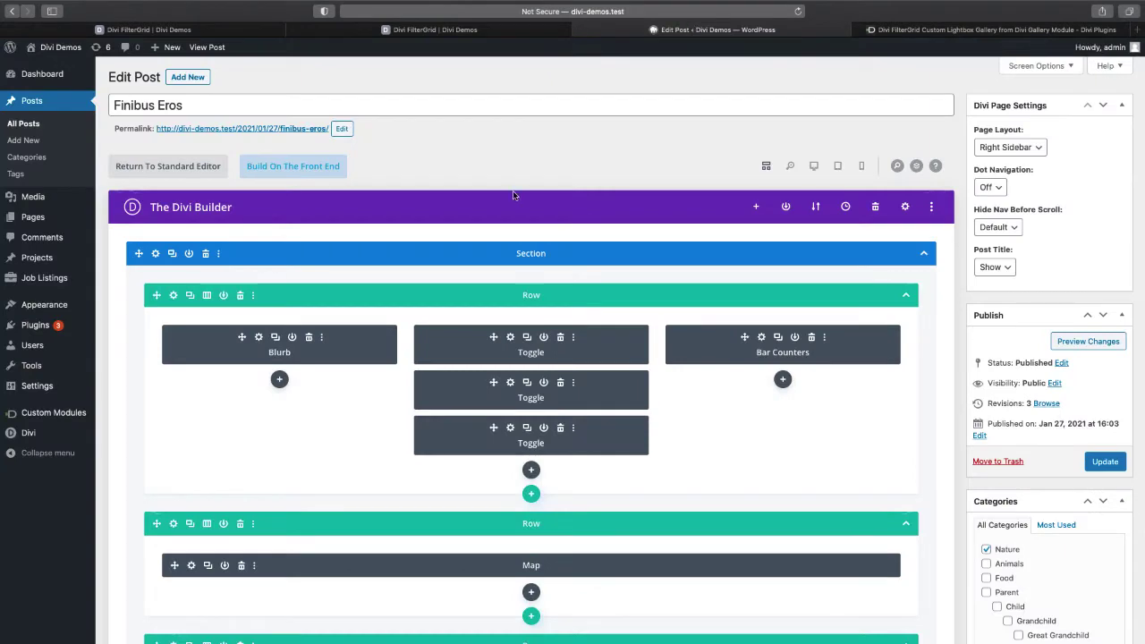
pyautogui.scroll(-10, 514, 192)
pyautogui.scroll(-5, 514, 192)
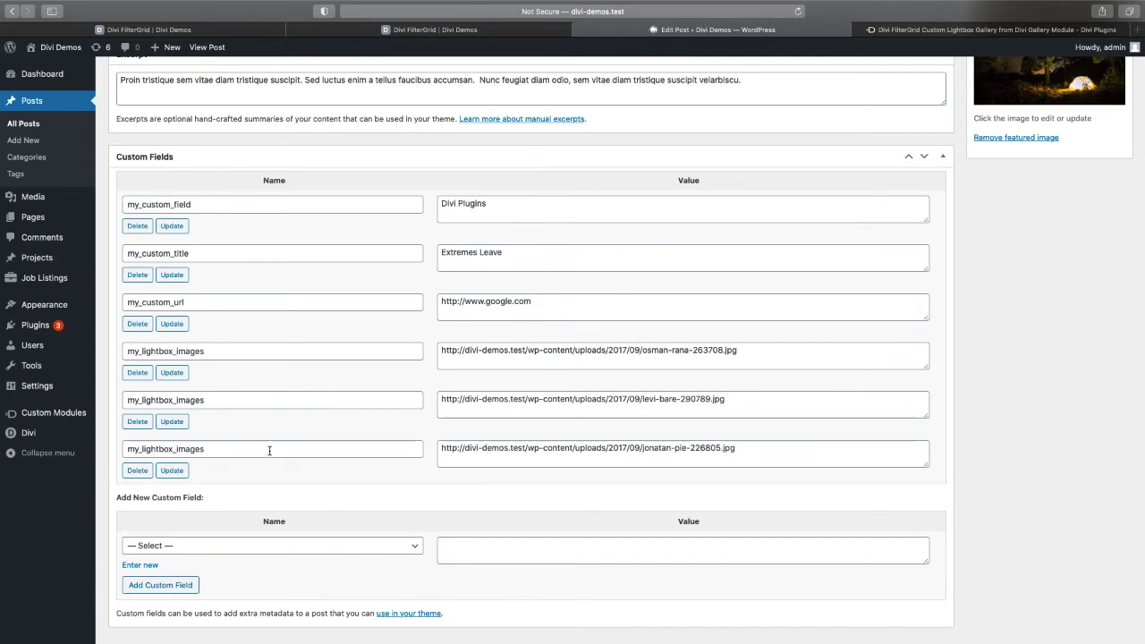
pyautogui.moveTo(208, 450); pyautogui.dragTo(122, 453)
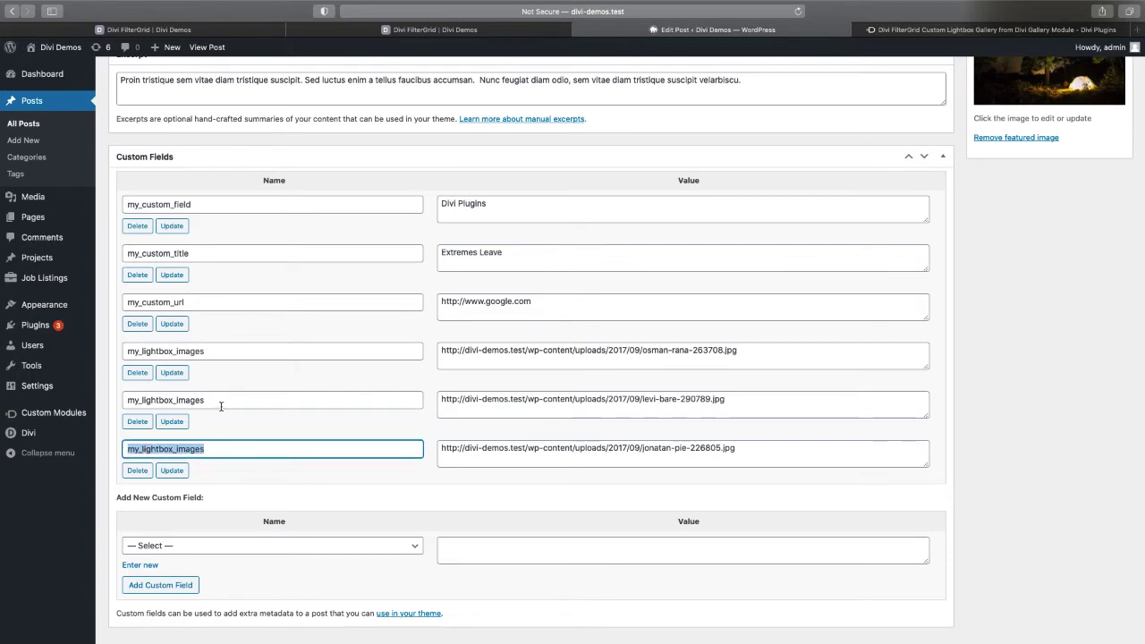
pyautogui.moveTo(217, 401); pyautogui.dragTo(122, 401)
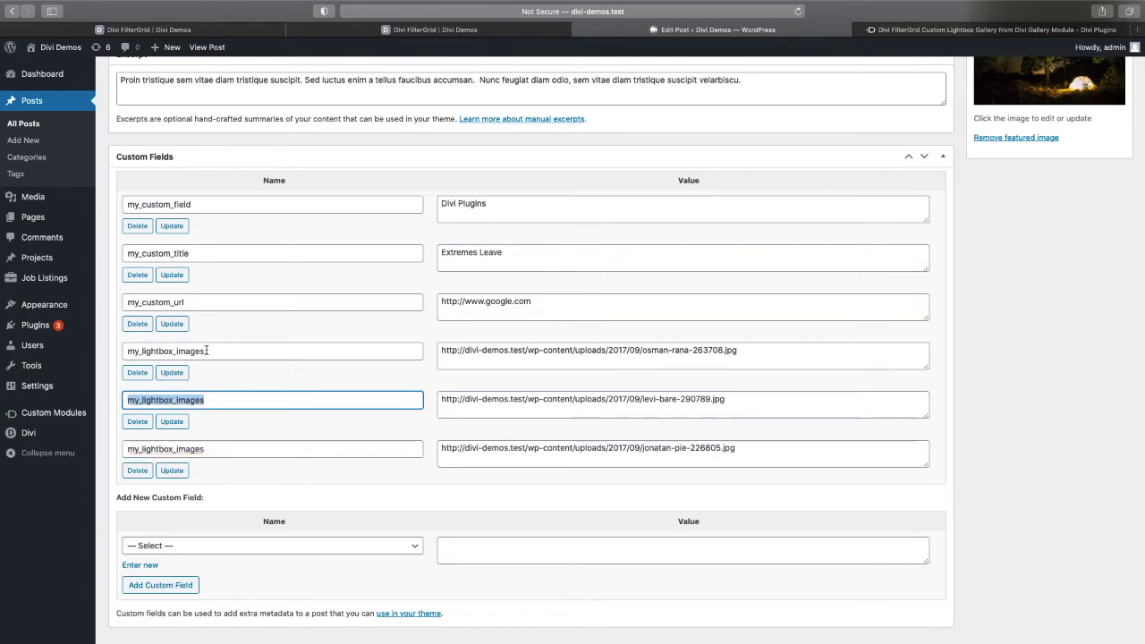
pyautogui.moveTo(207, 350); pyautogui.dragTo(118, 352)
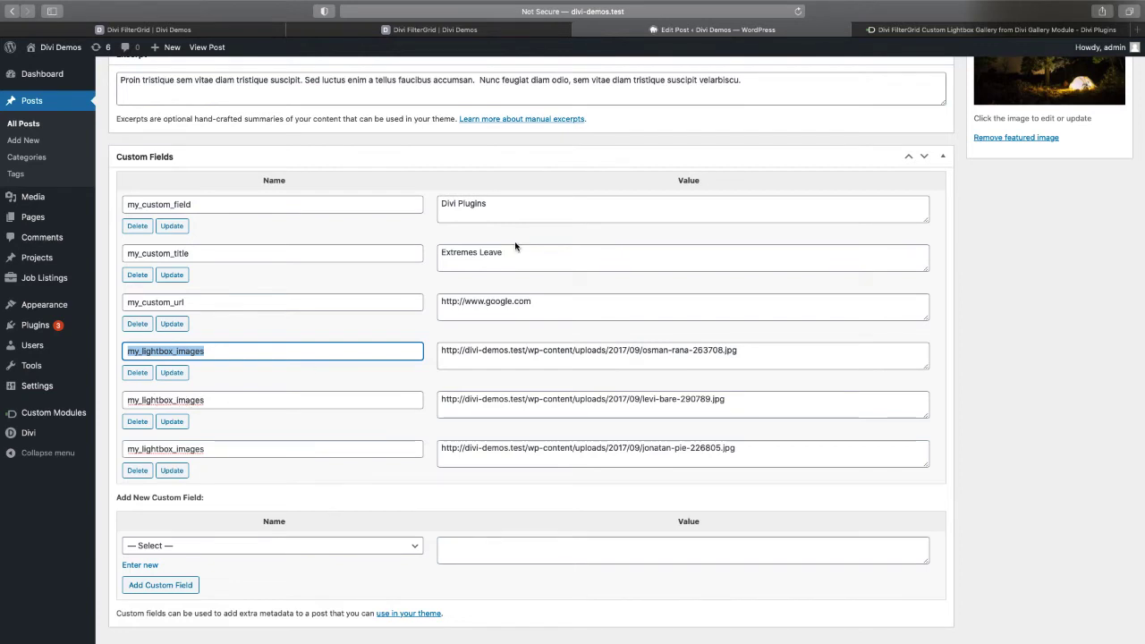
# Step: Check the Custom Field grid's Posts Elements: 'Open custom lightbox gallery' using my_lightbox_images, then close unchanged
pyautogui.click(446, 31)
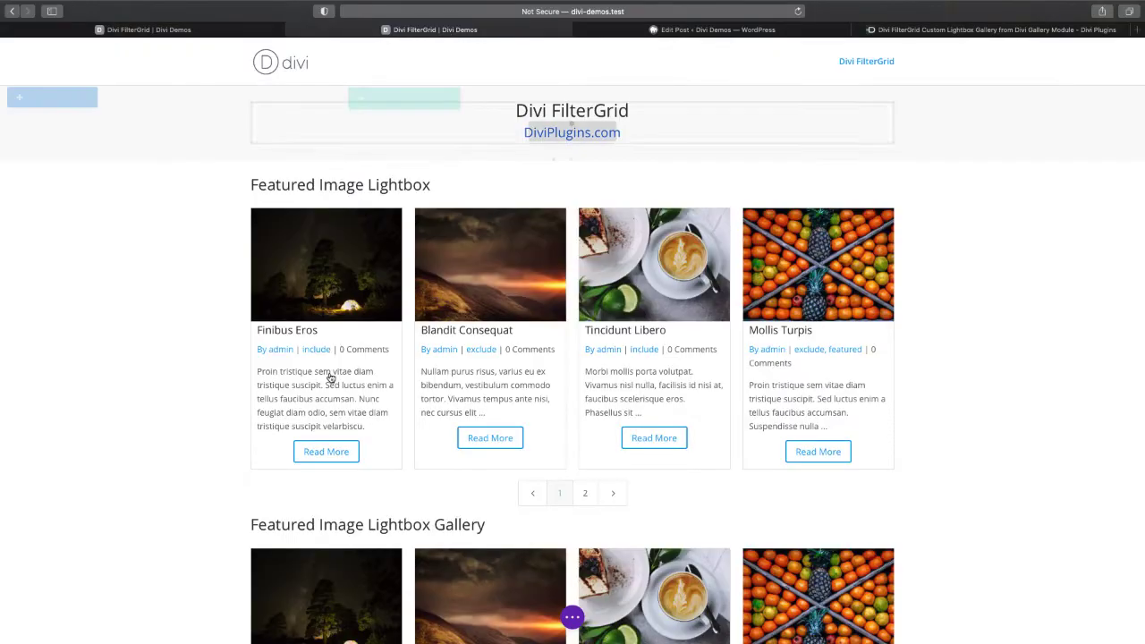
pyautogui.scroll(-10, 328, 379)
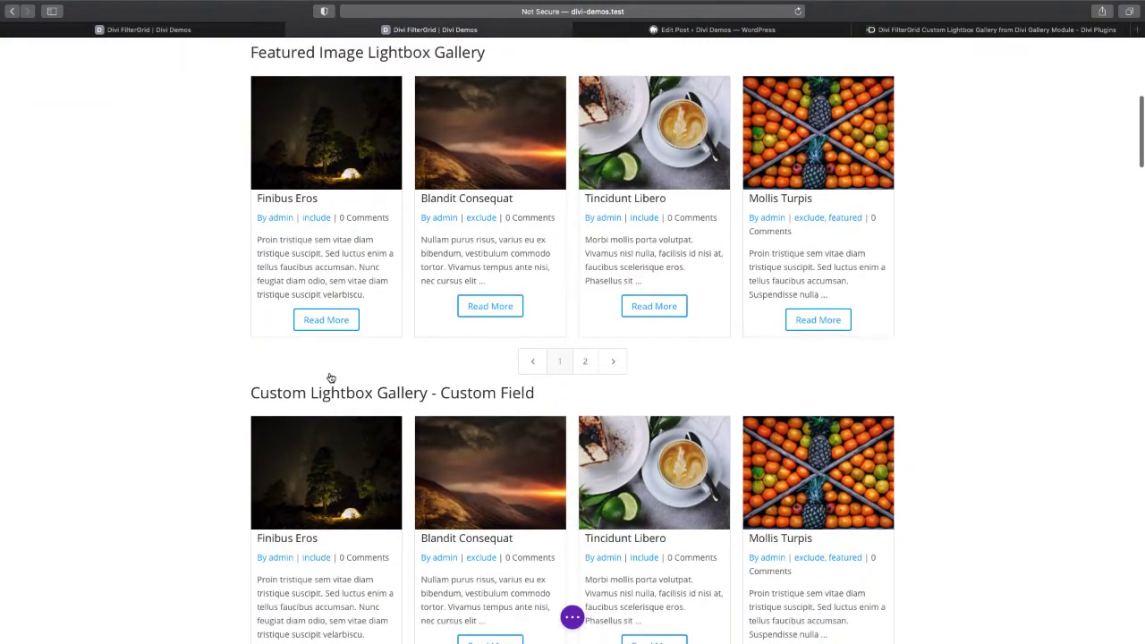
pyautogui.scroll(-3, 330, 379)
pyautogui.moveTo(486, 316)
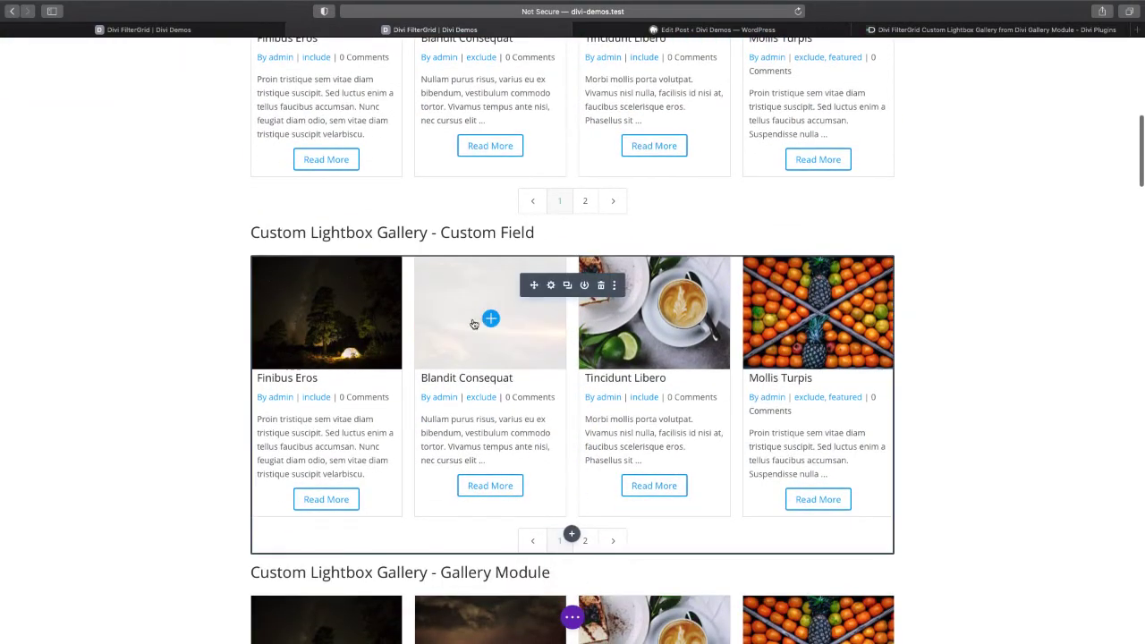
pyautogui.click(553, 285)
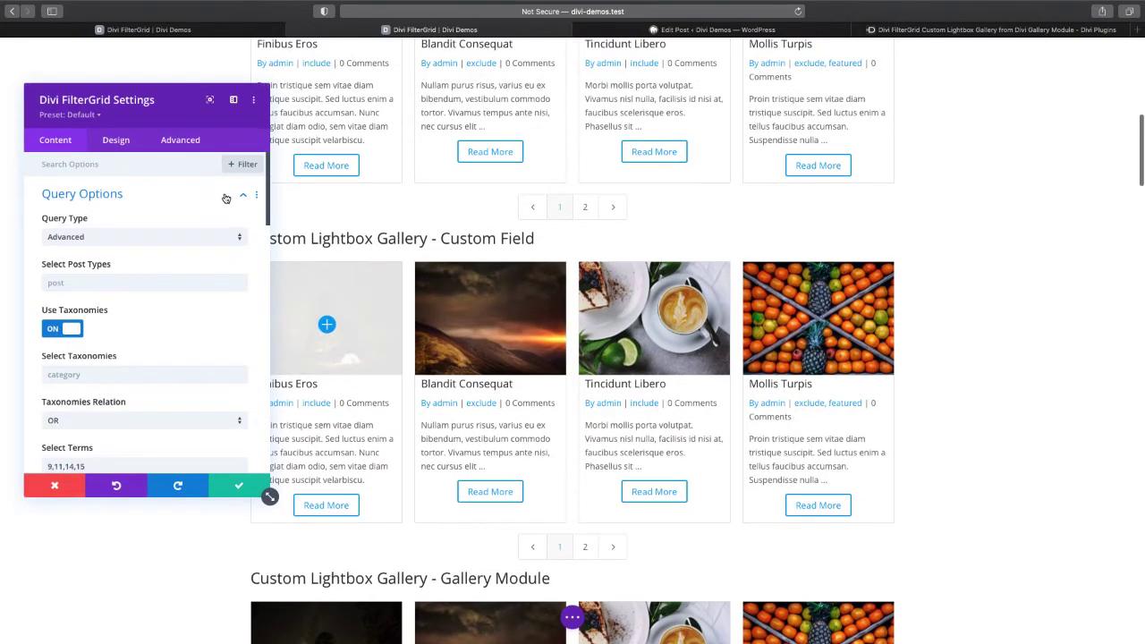
pyautogui.click(230, 199)
pyautogui.click(187, 231)
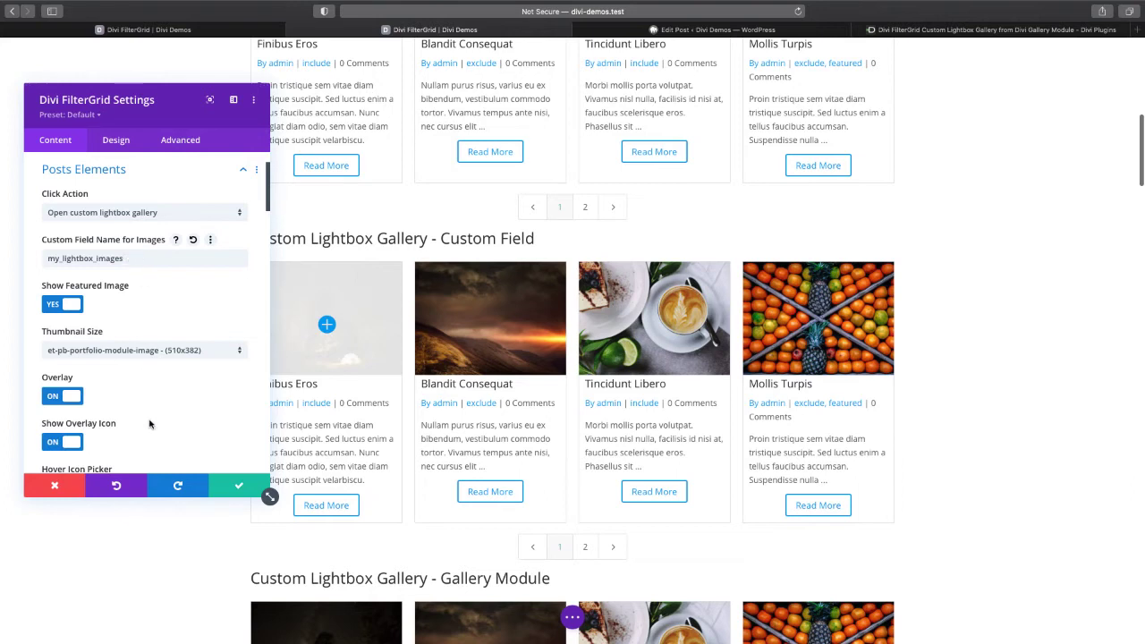
pyautogui.click(61, 486)
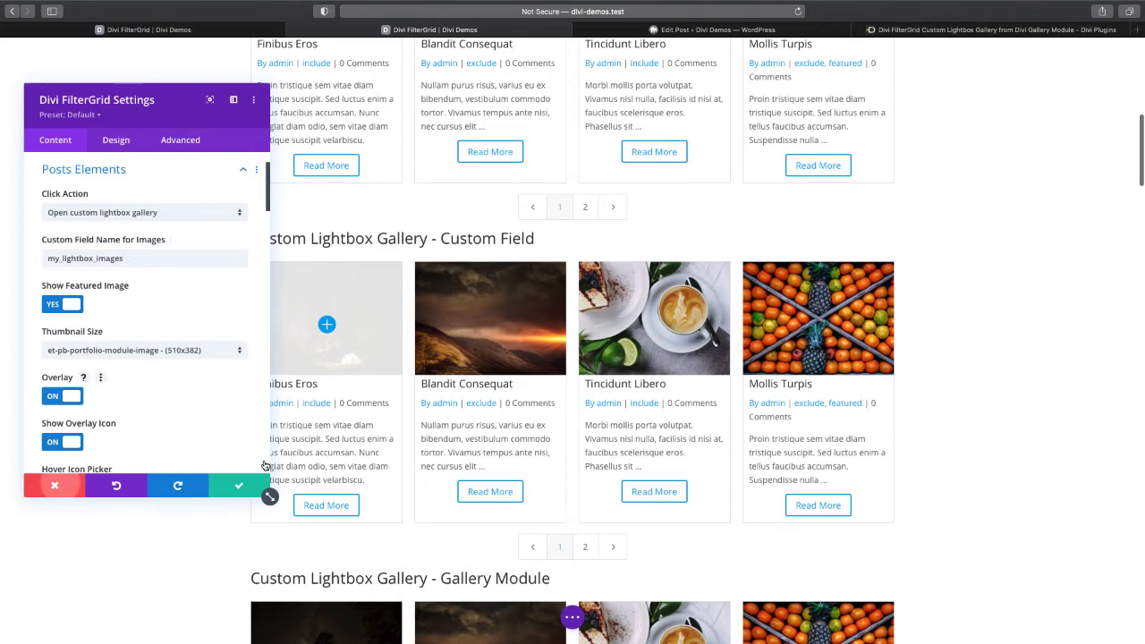
pyautogui.scroll(-5, 262, 462)
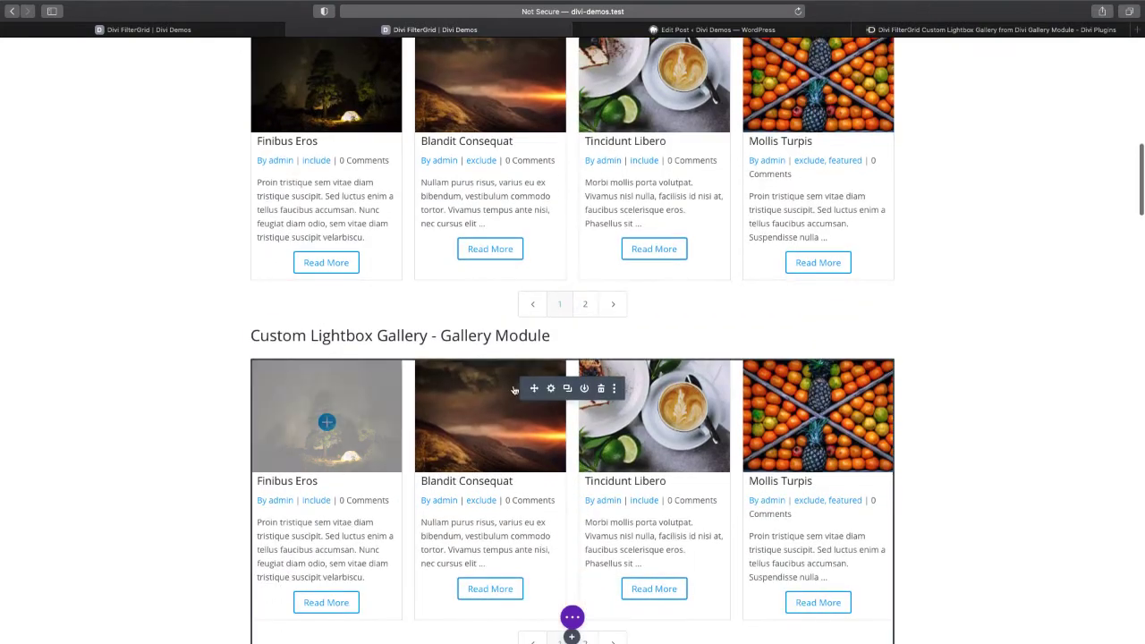
pyautogui.click(551, 389)
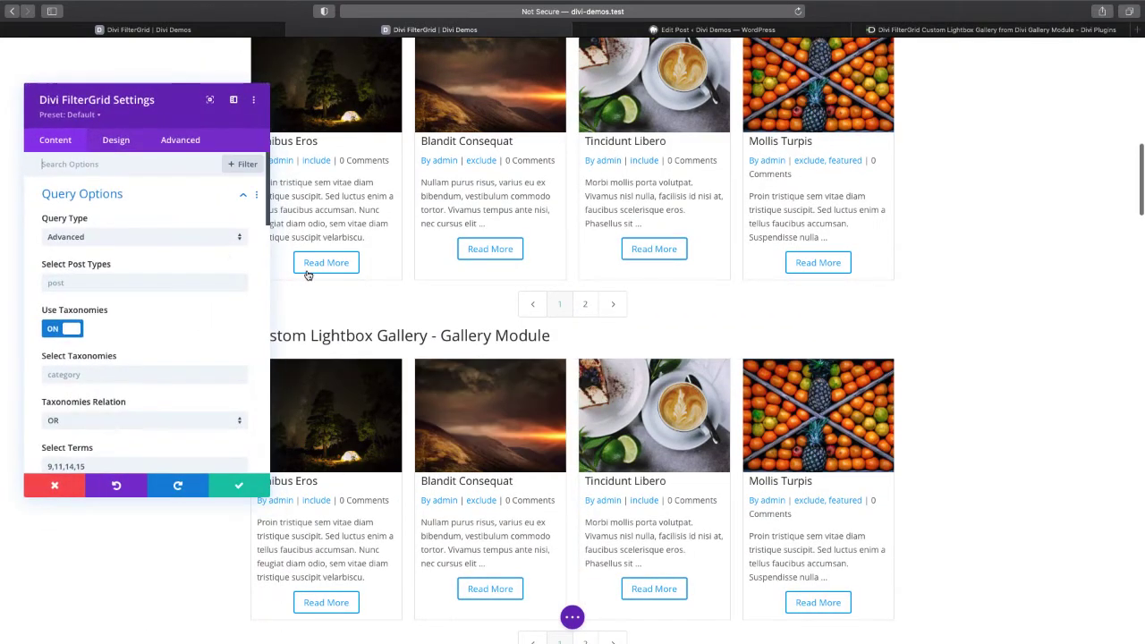
pyautogui.click(211, 202)
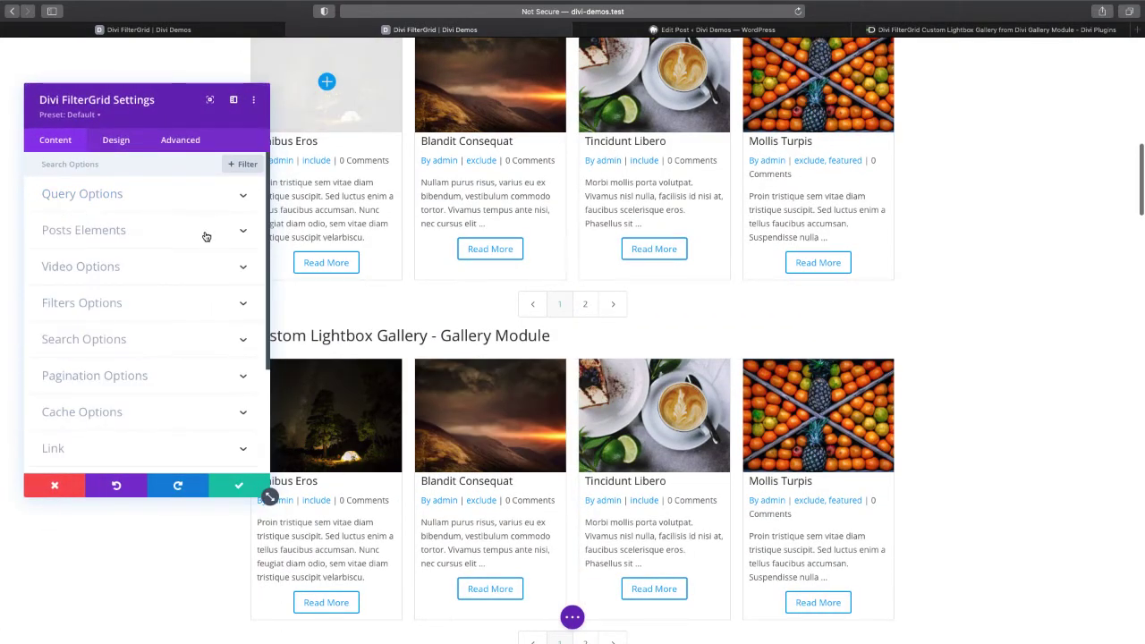
pyautogui.click(205, 236)
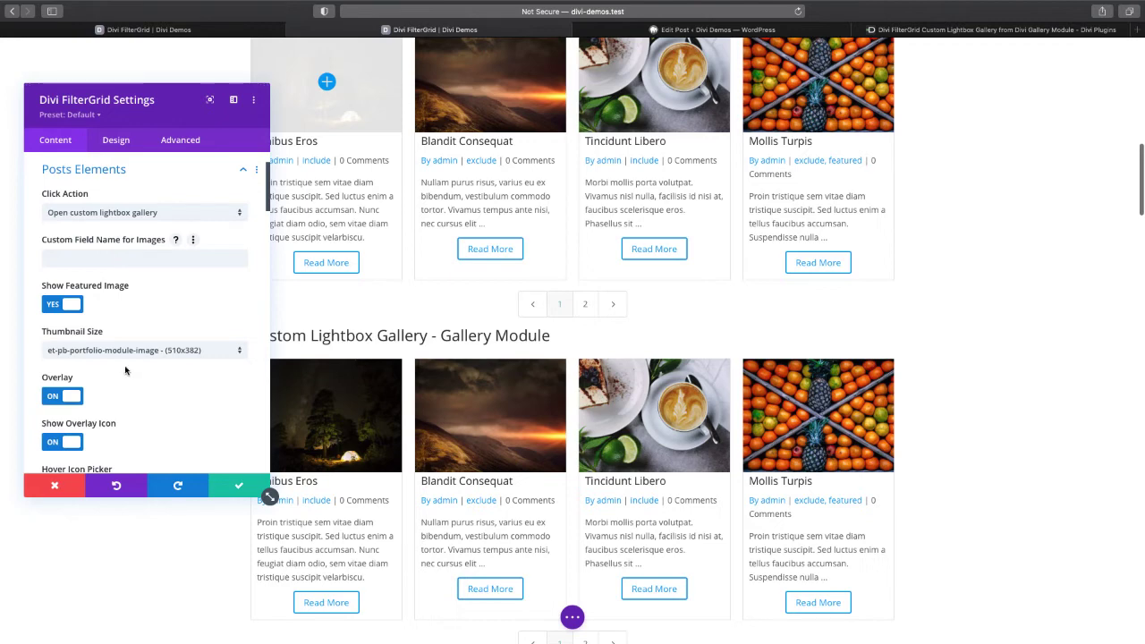
pyautogui.click(55, 485)
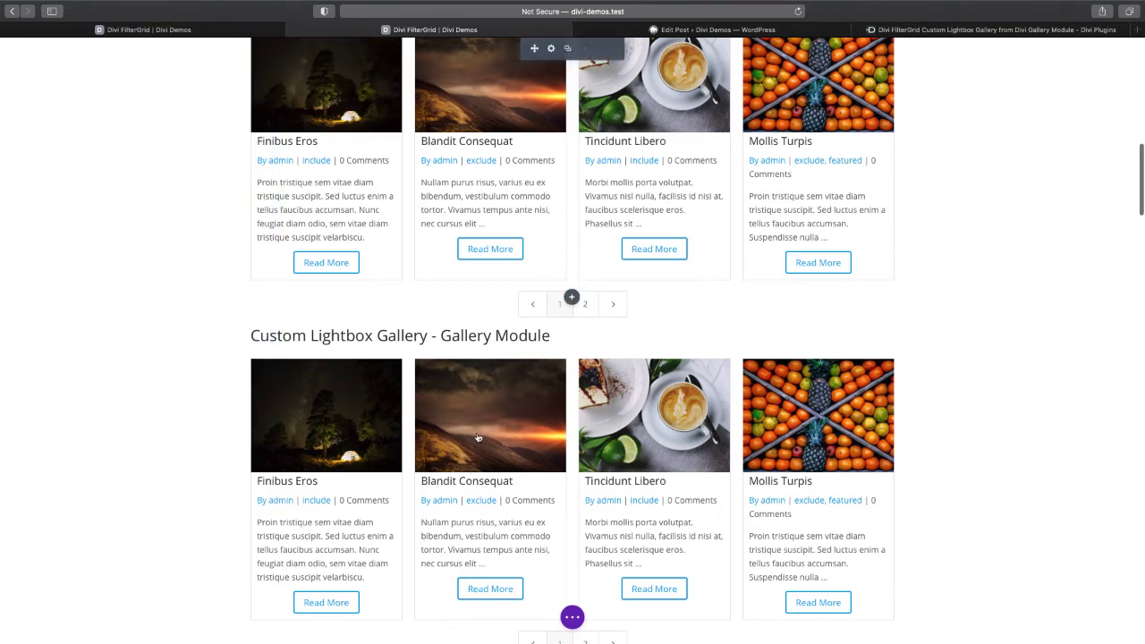
pyautogui.moveTo(447, 335)
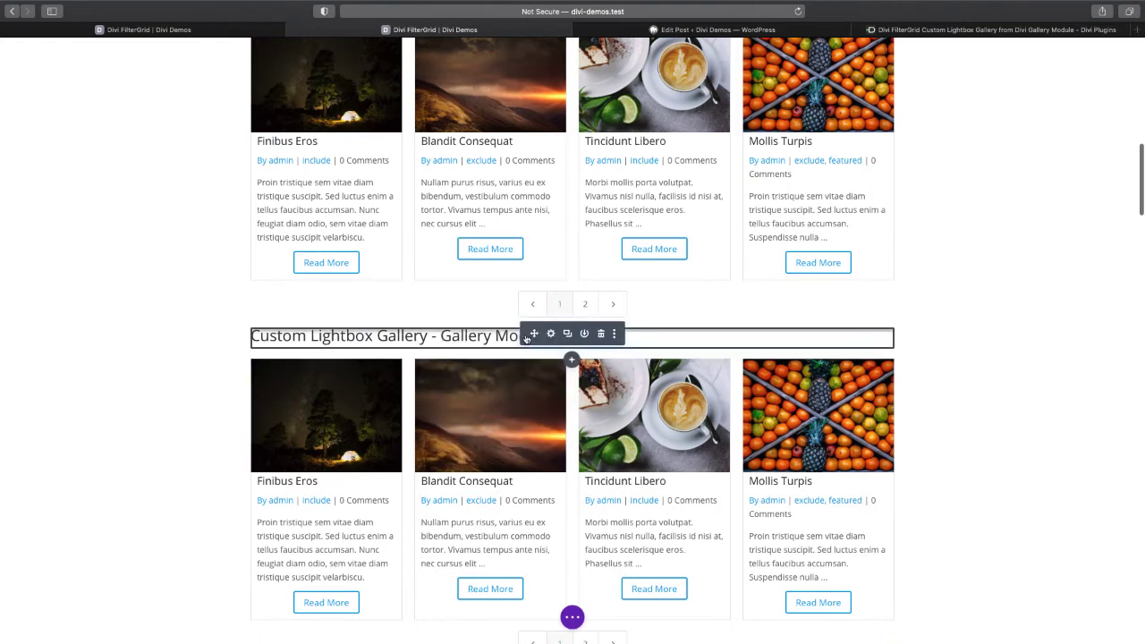
pyautogui.moveTo(494, 348)
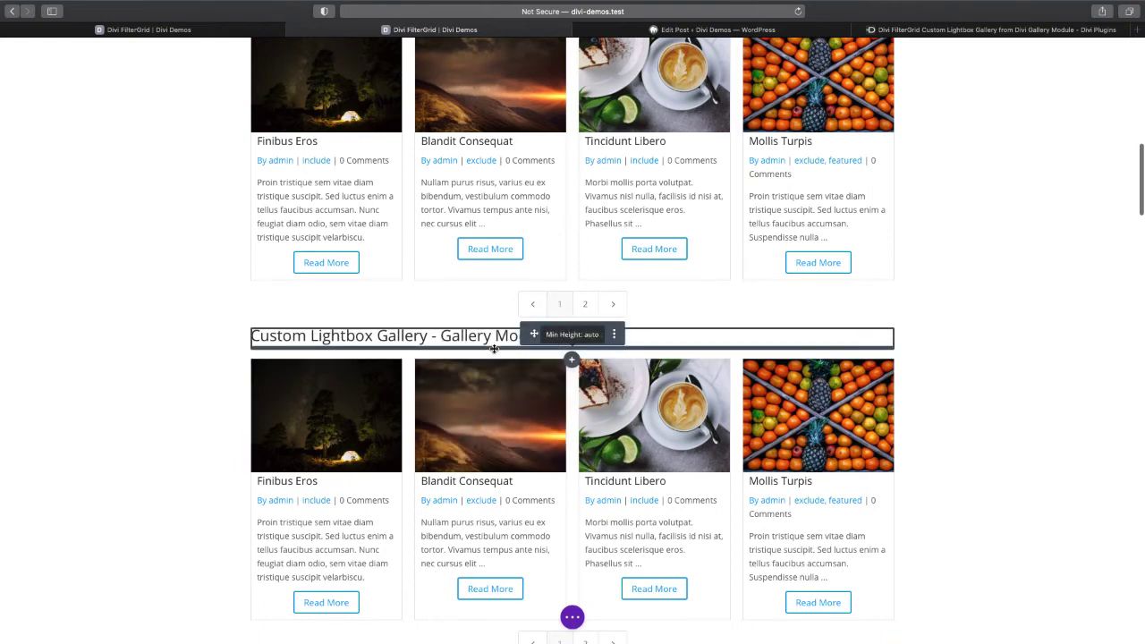
# Step: Inspect the post's Gallery module and its four images, then return to the front-end demo page
pyautogui.click(695, 31)
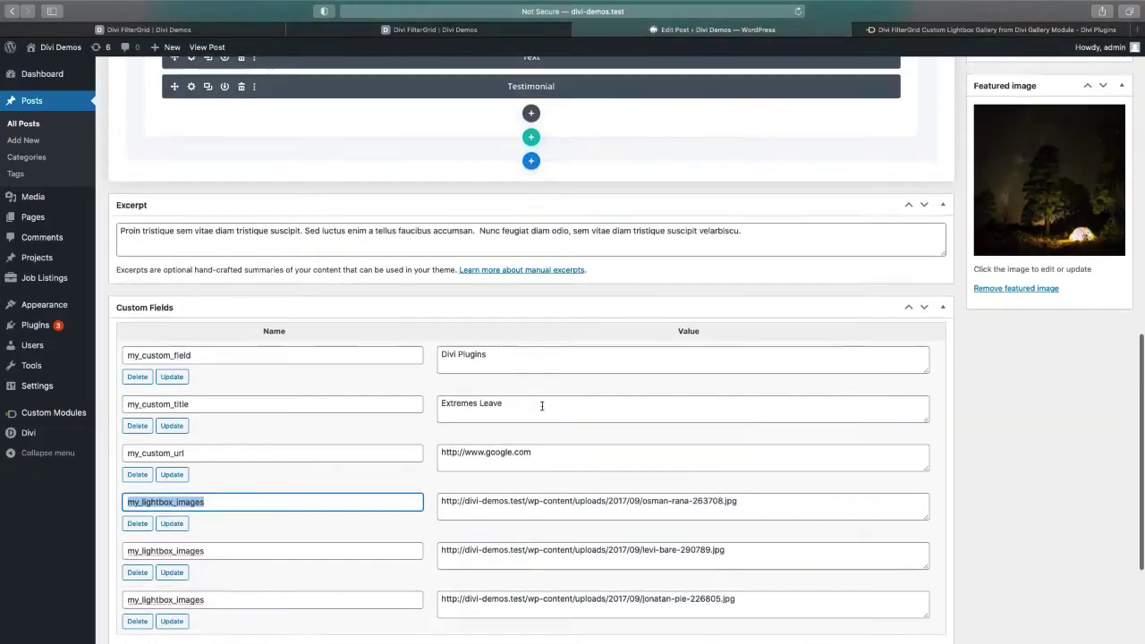
pyautogui.scroll(10, 541, 406)
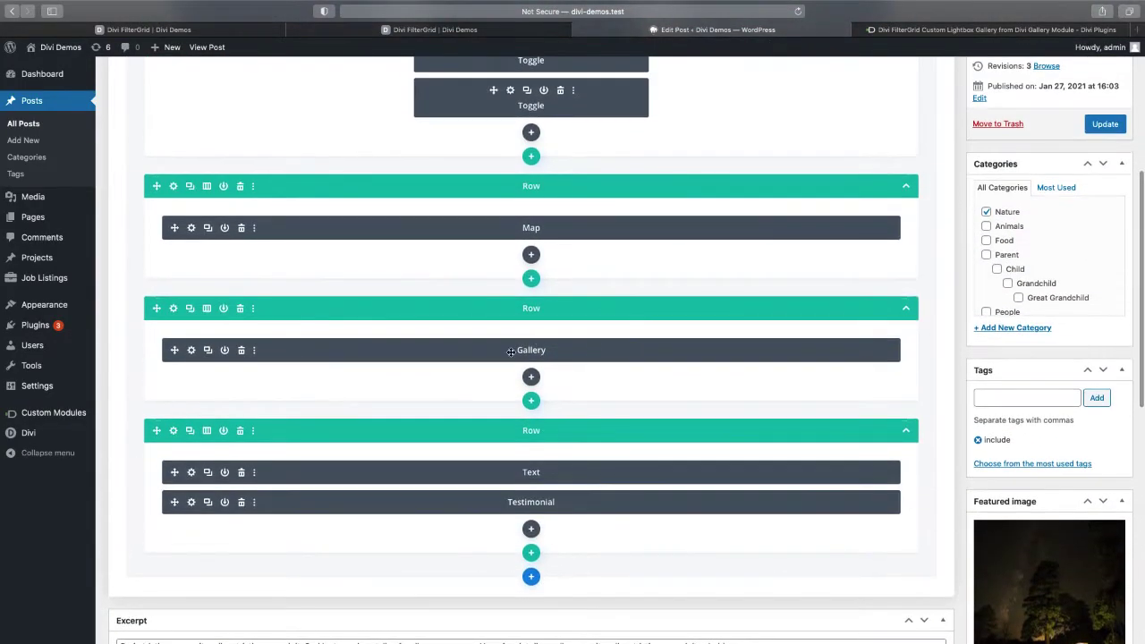
pyautogui.click(191, 350)
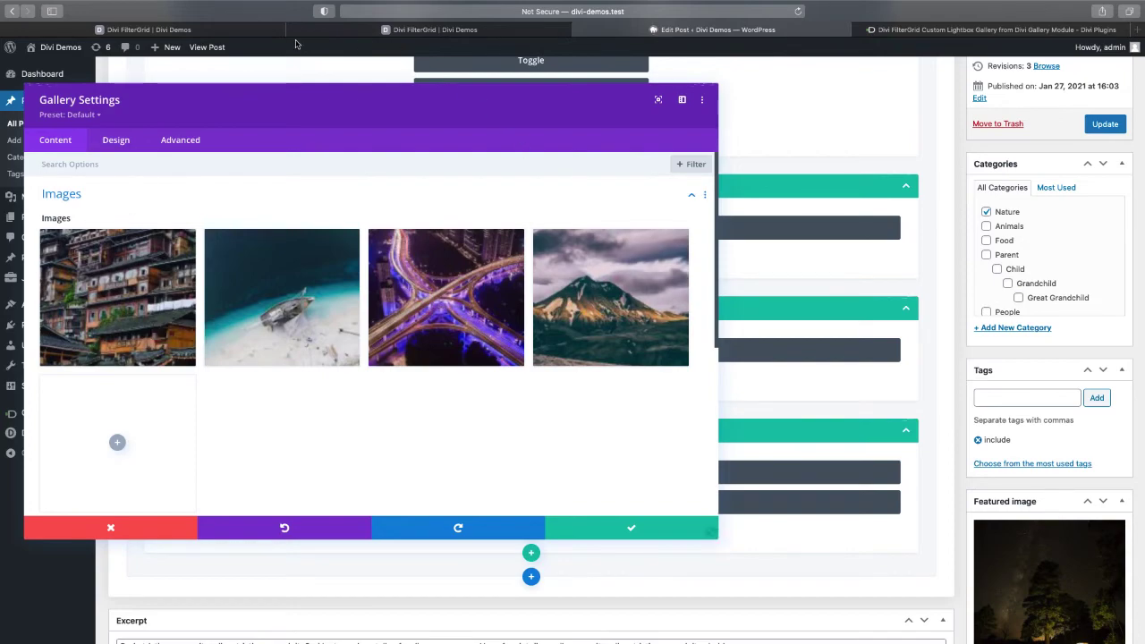
pyautogui.click(243, 32)
pyautogui.scroll(3, 360, 302)
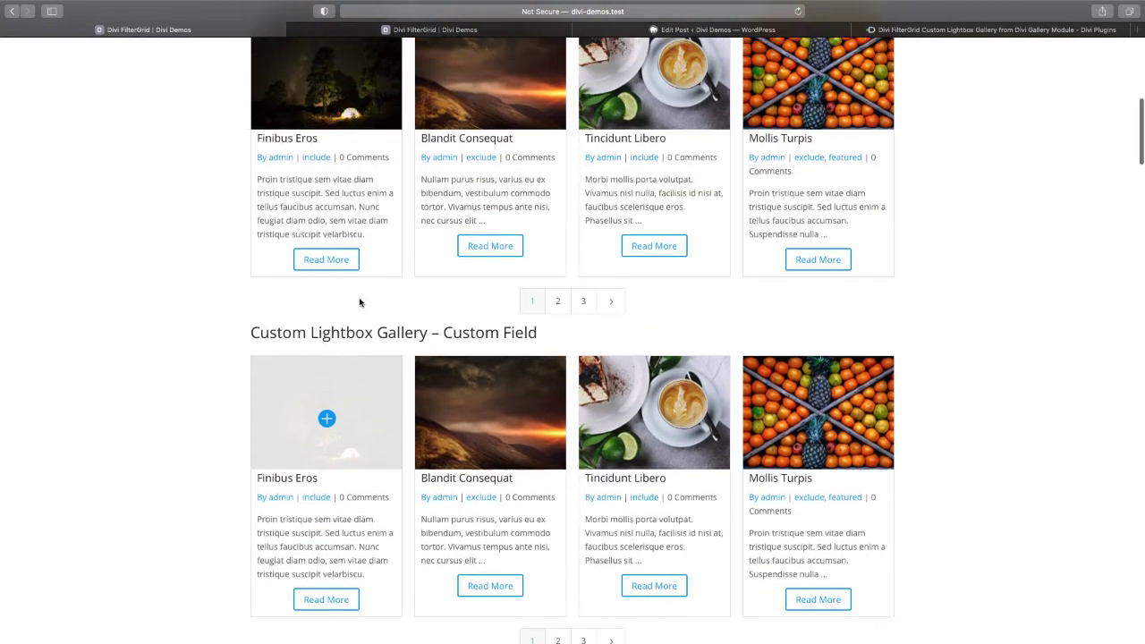
pyautogui.scroll(-5, 360, 302)
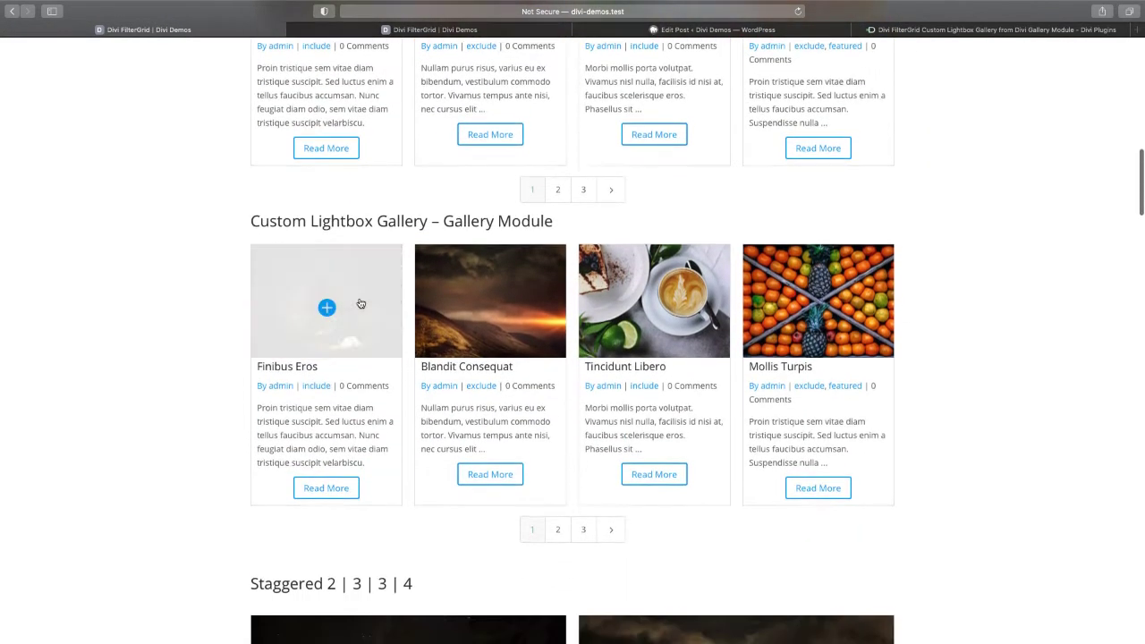
pyautogui.click(366, 299)
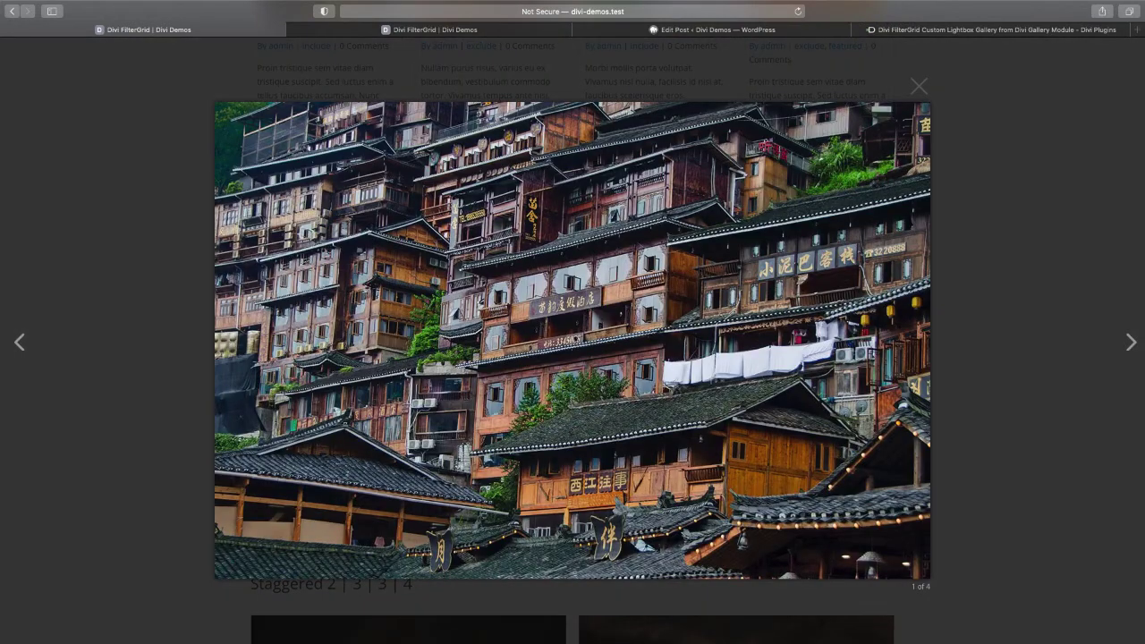
pyautogui.click(1130, 342)
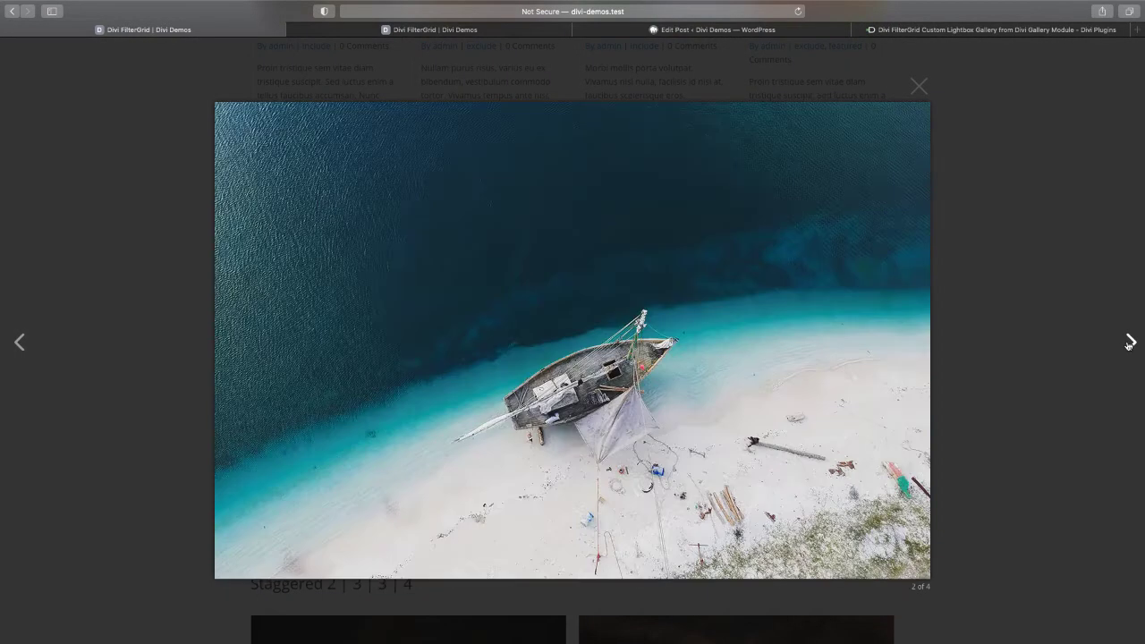
pyautogui.click(1130, 342)
pyautogui.click(1130, 341)
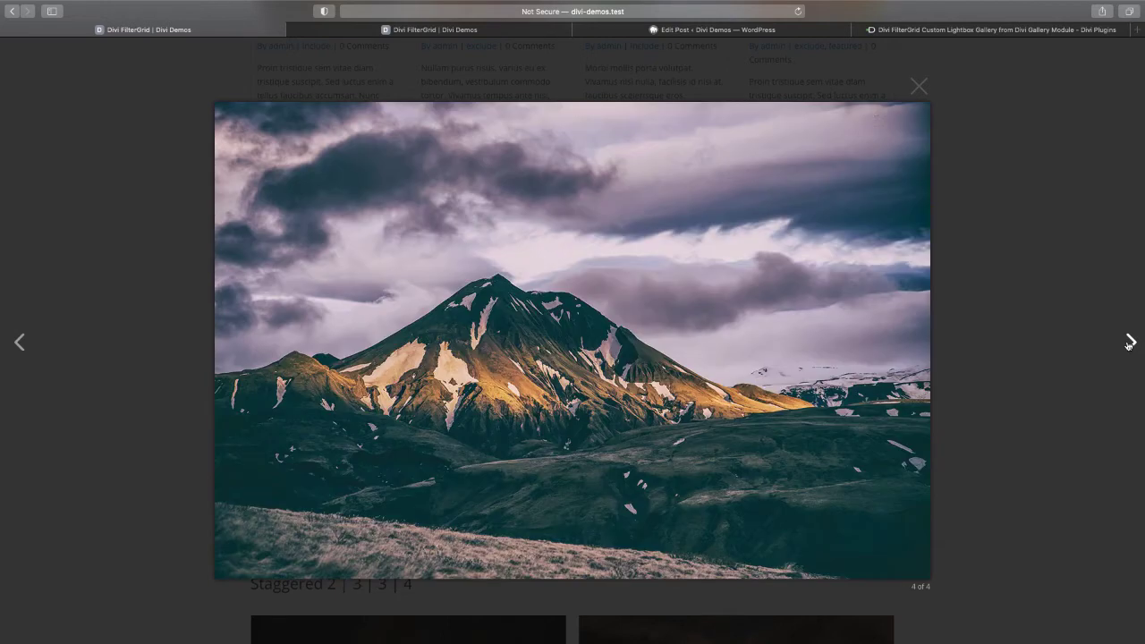
pyautogui.click(917, 85)
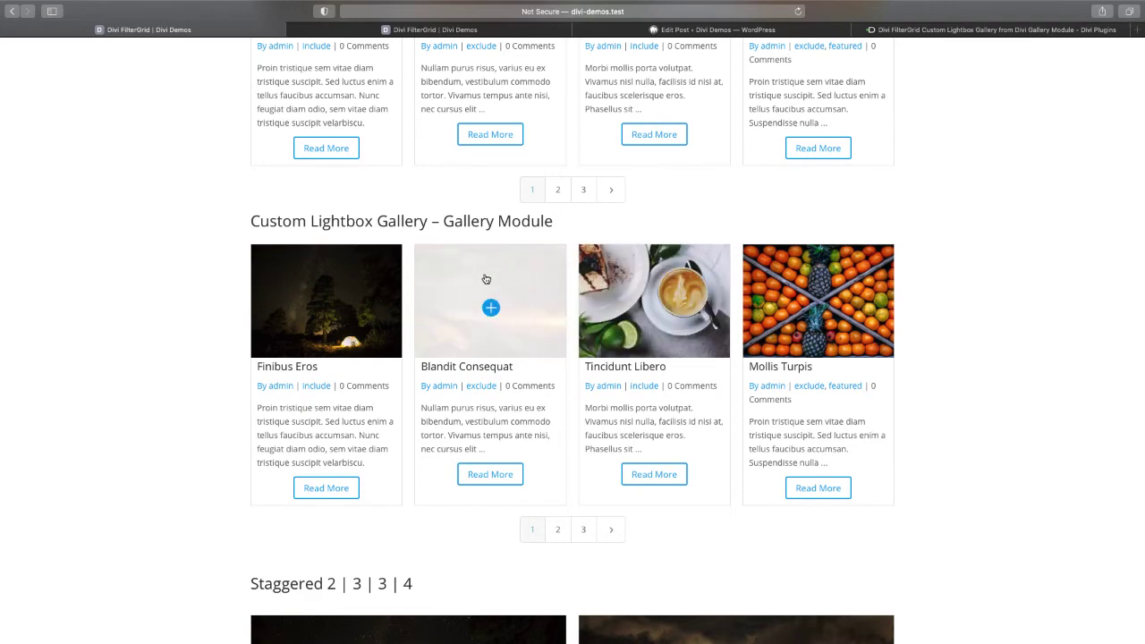
pyautogui.click(379, 305)
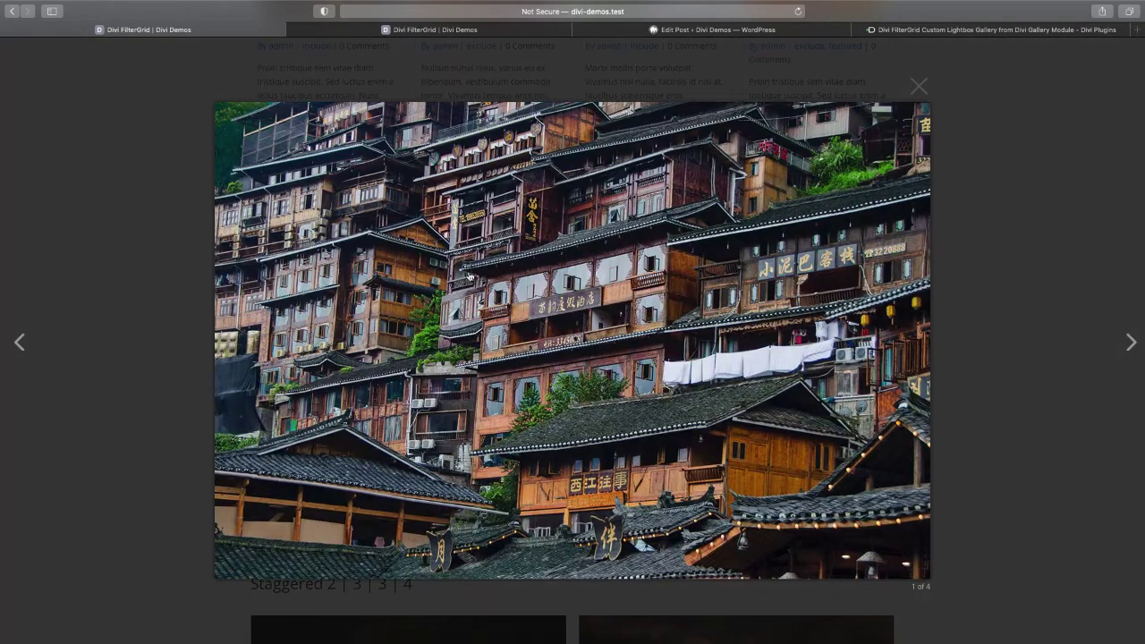
pyautogui.click(918, 86)
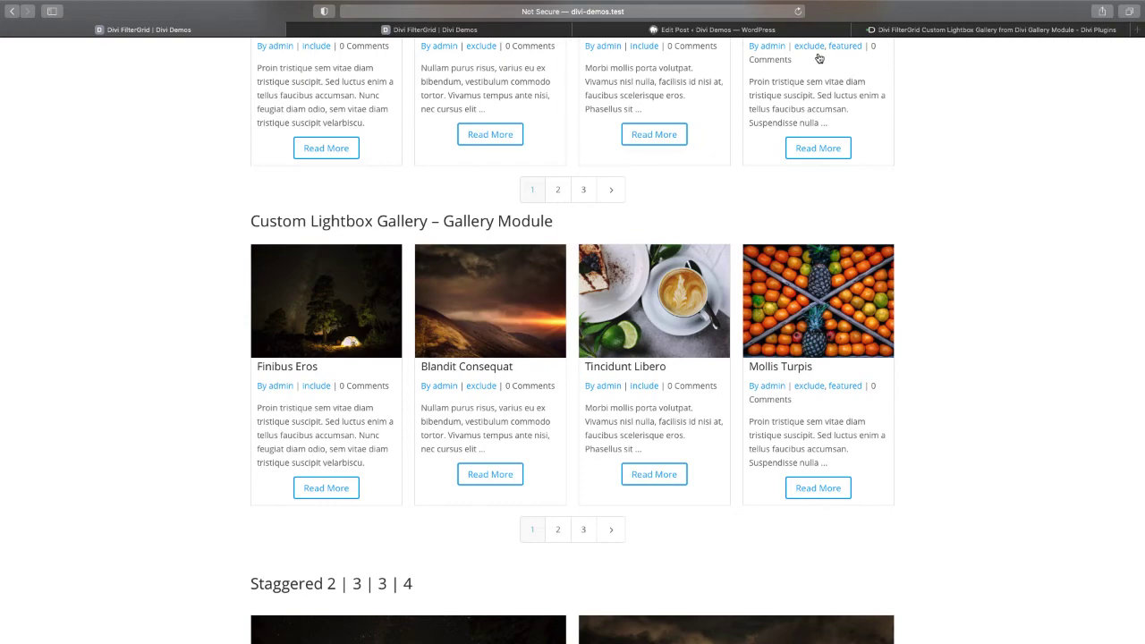
# Step: Select the all-gallery-modules dp_dfg_custom_lightbox code block in the Divi Plugins article
pyautogui.click(993, 30)
pyautogui.scroll(-4, 438, 343)
pyautogui.scroll(-8, 438, 342)
pyautogui.scroll(-1, 423, 237)
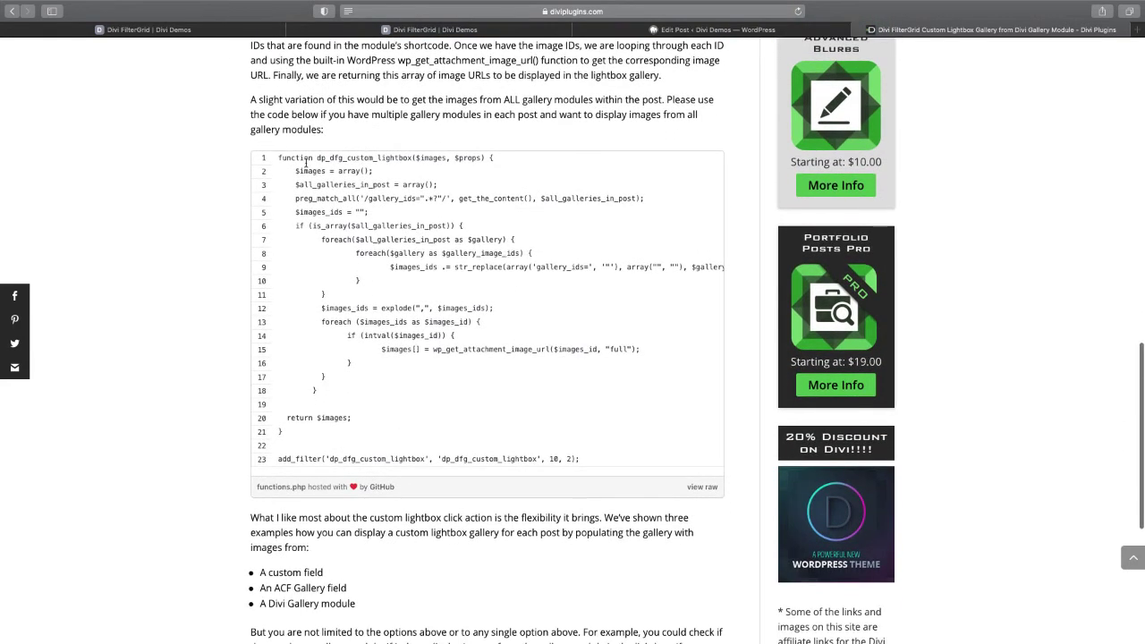
pyautogui.moveTo(278, 158); pyautogui.dragTo(623, 472)
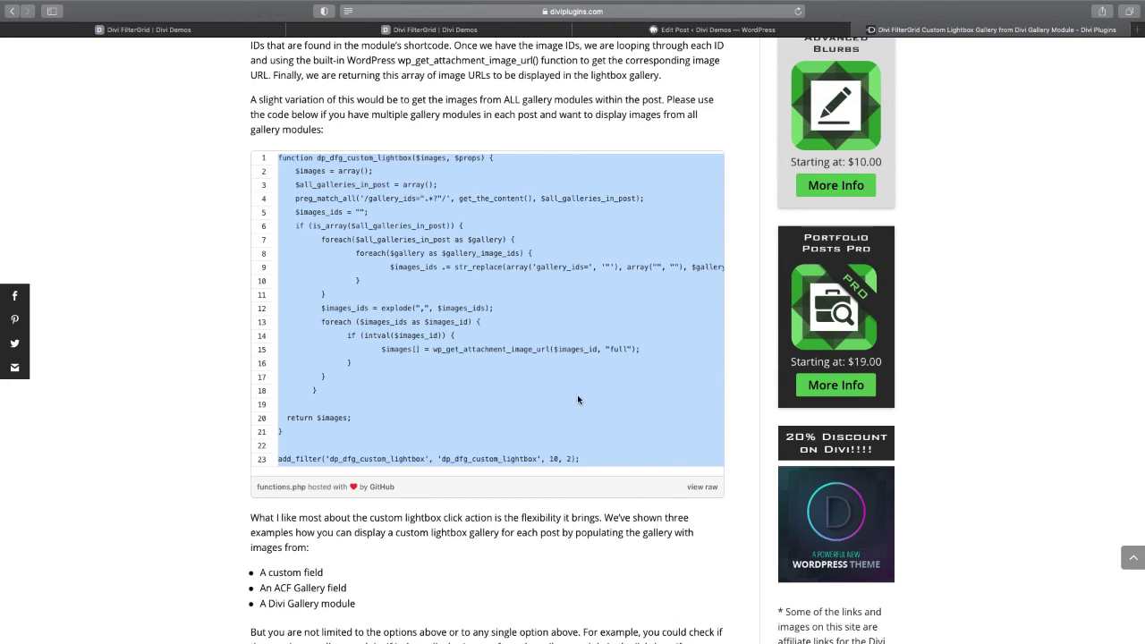
# Step: Return to the FilterGrid demo page and scroll up to the Featured Image Lightbox grid
pyautogui.click(447, 34)
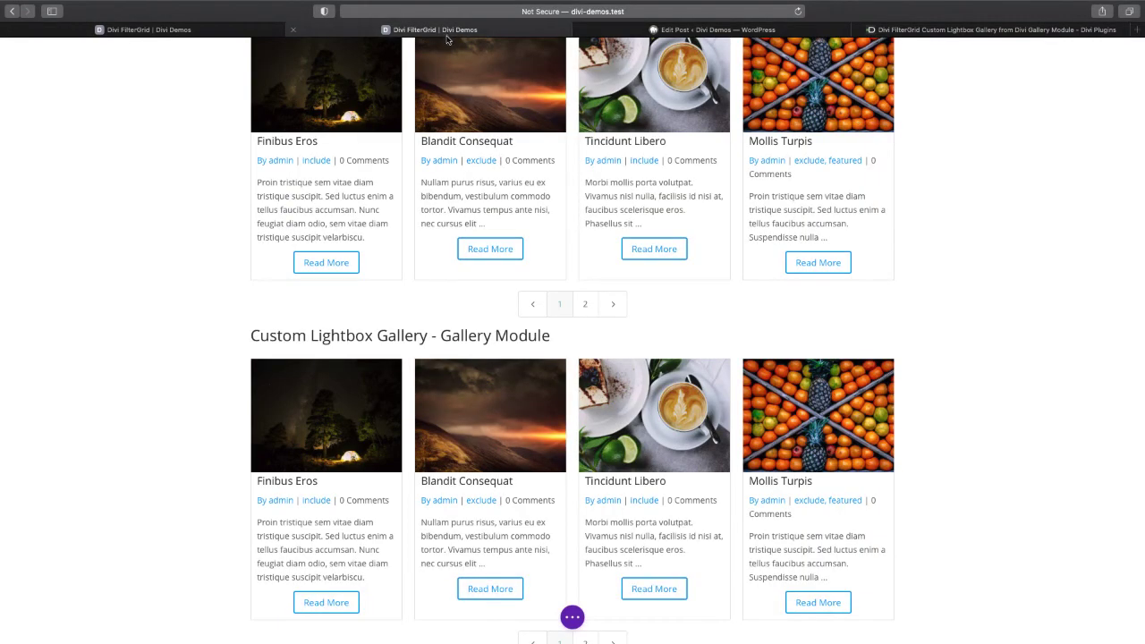
pyautogui.scroll(5, 327, 304)
pyautogui.scroll(6, 345, 322)
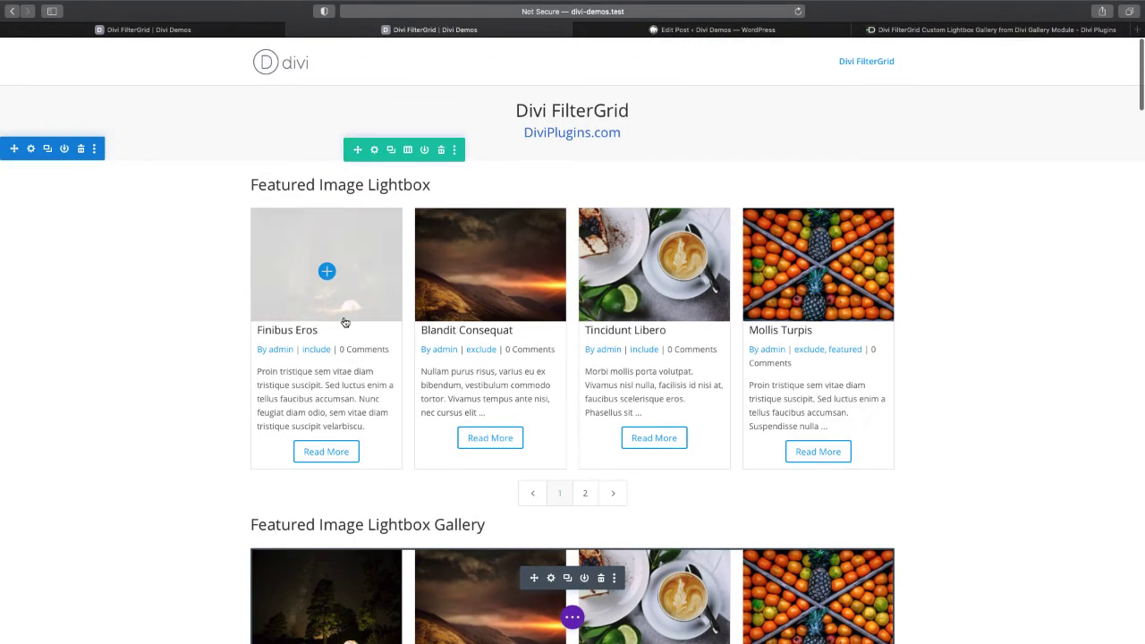